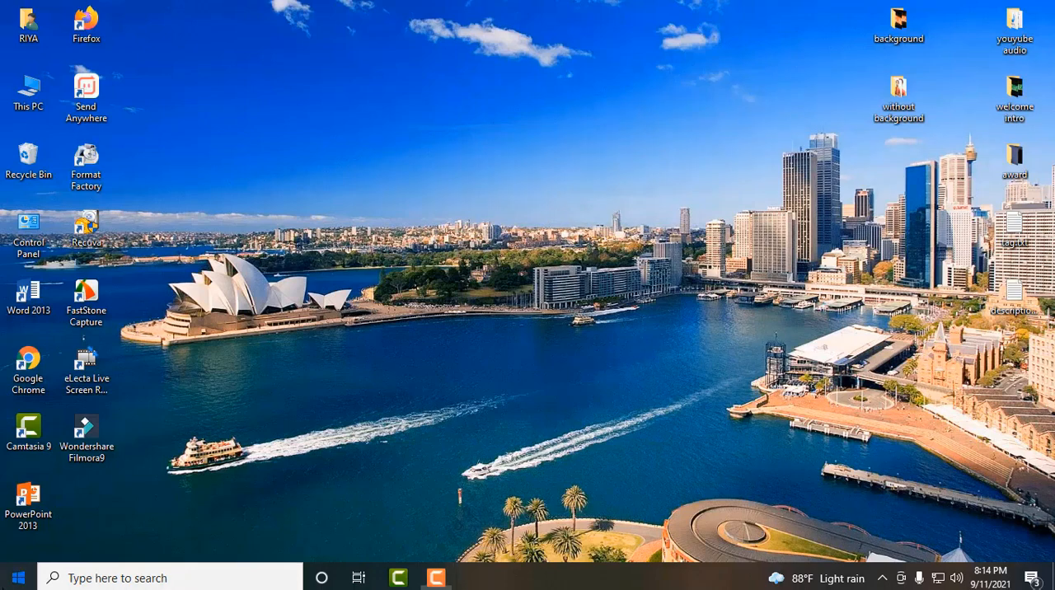
- Search Windows for the Video Editor app and launch it
left_click(18, 578)
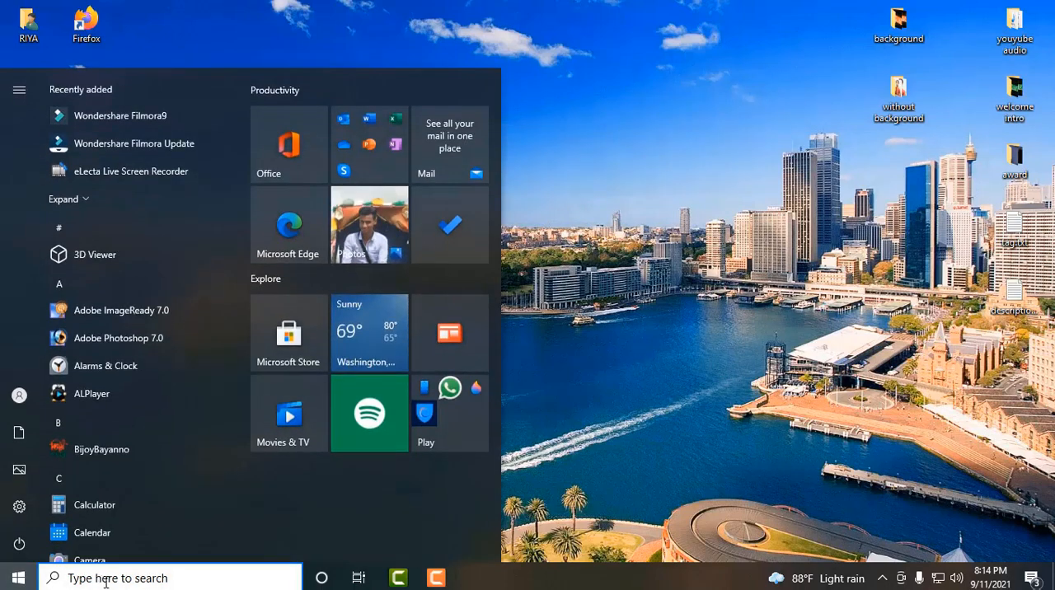
type("v")
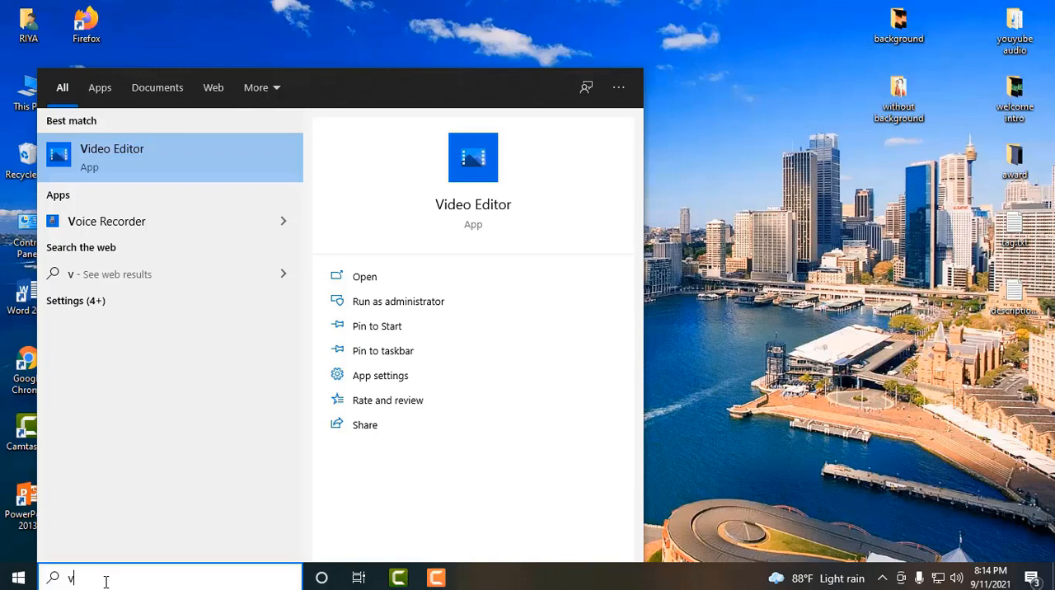
key("Return")
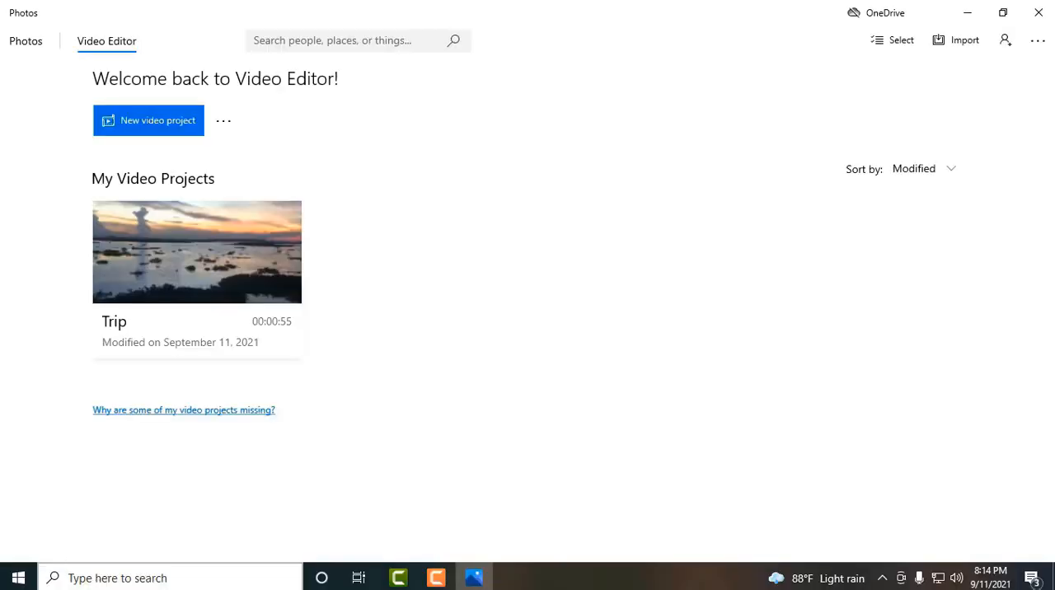
- Remove the existing Trip project from the video projects
left_click(285, 216)
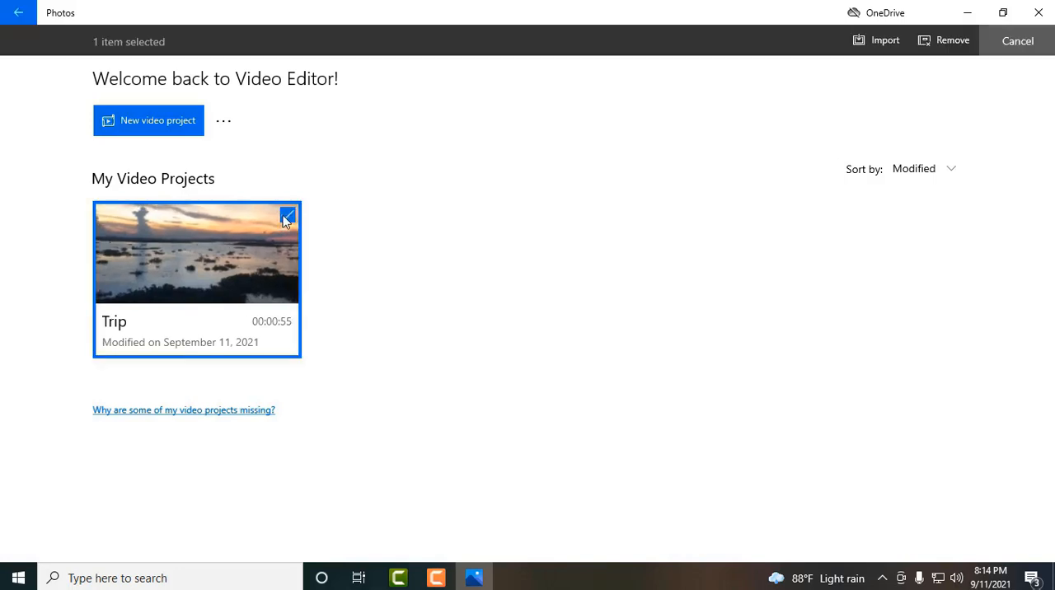
left_click(946, 40)
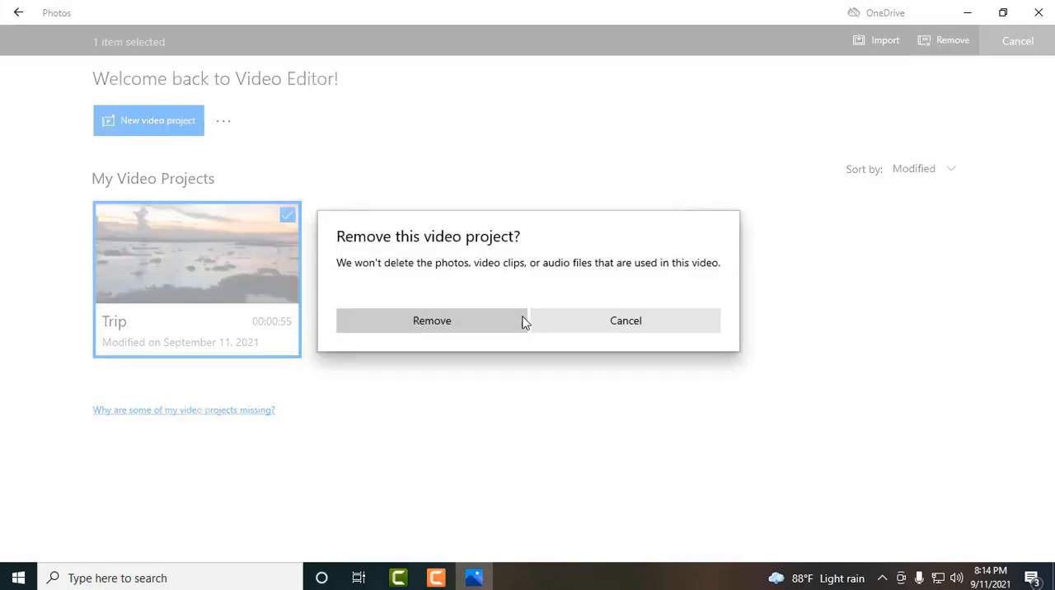
left_click(521, 322)
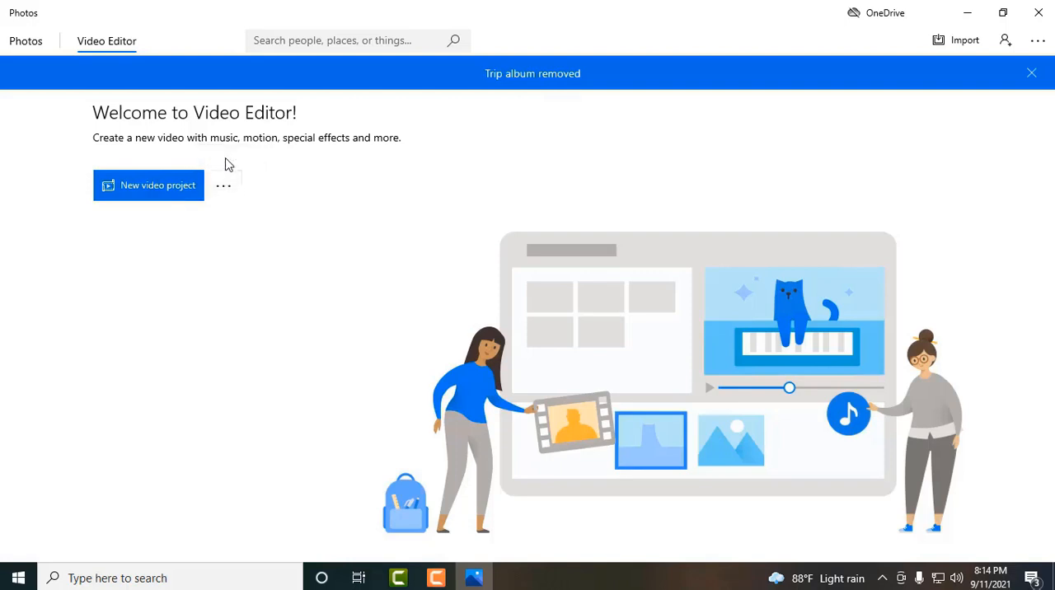
left_click(225, 189)
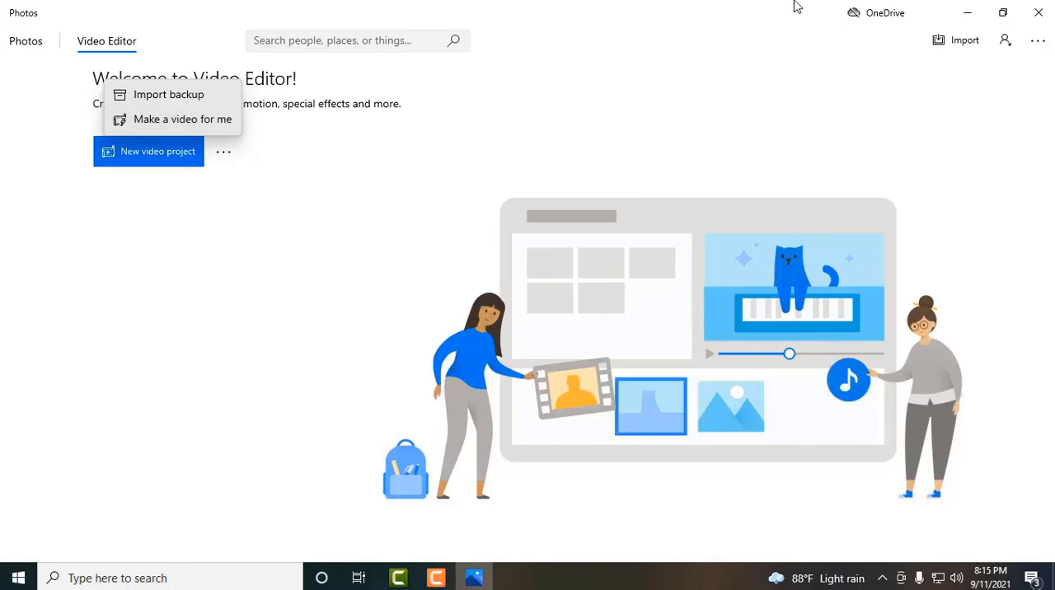
left_click(209, 126)
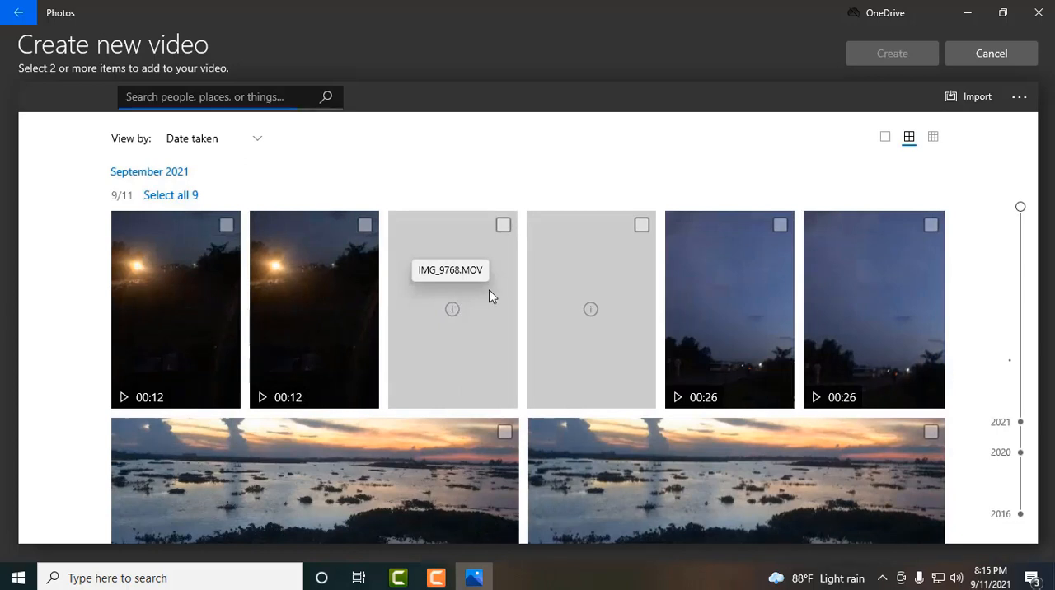
left_click(958, 14)
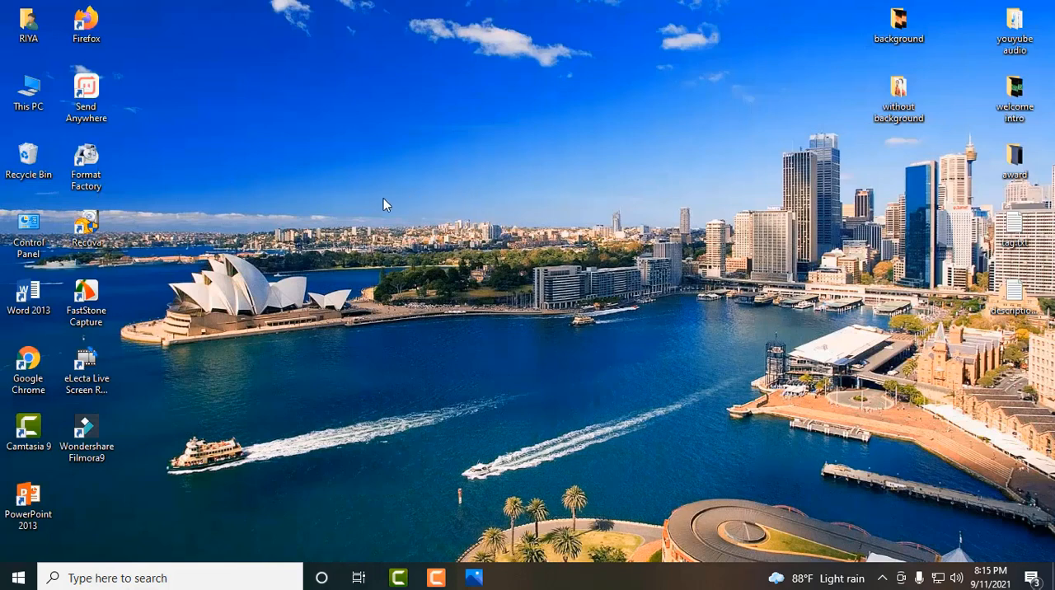
double_click(28, 92)
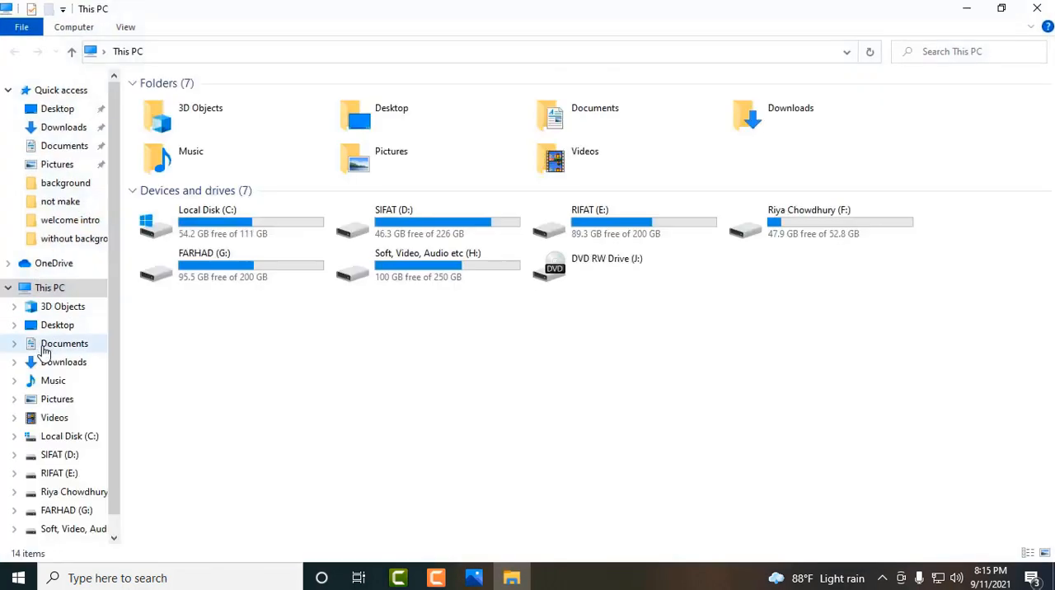
left_click(78, 401)
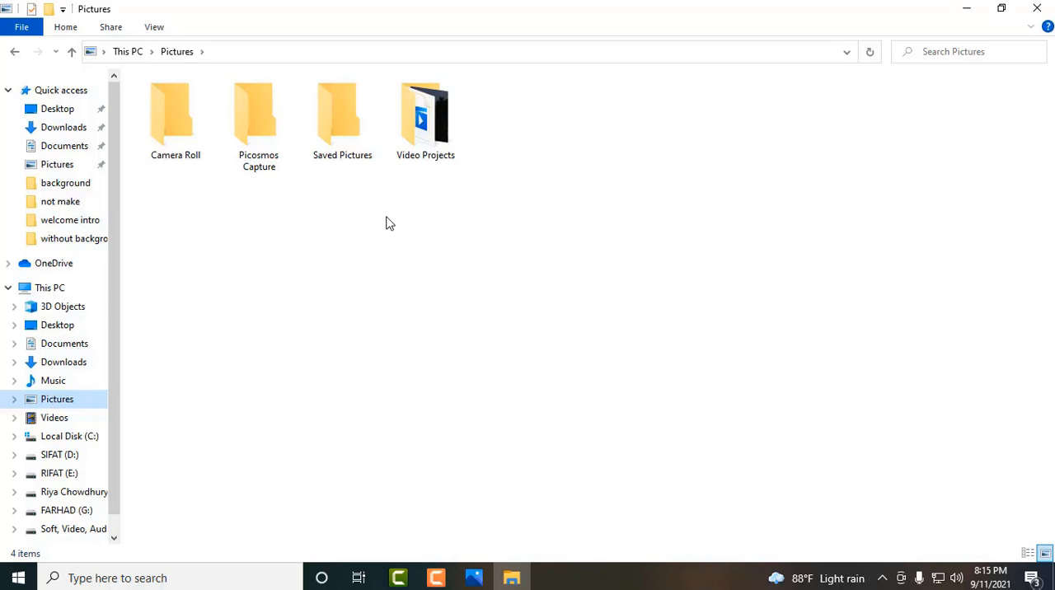
left_click(1037, 8)
left_click(474, 578)
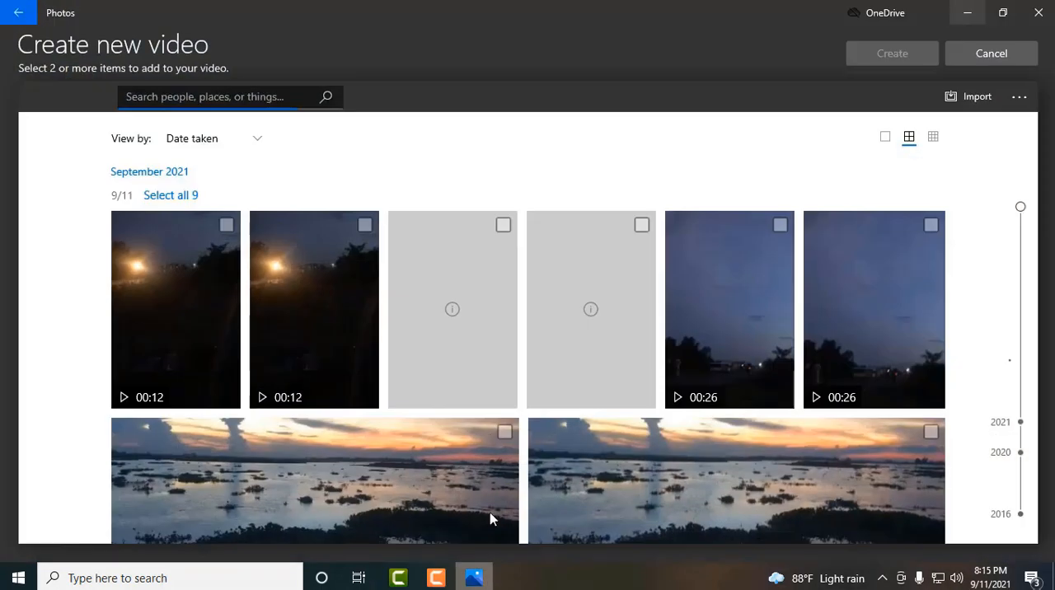
left_click(17, 12)
- Create a new video project and name it with the creator's first name
left_click(161, 156)
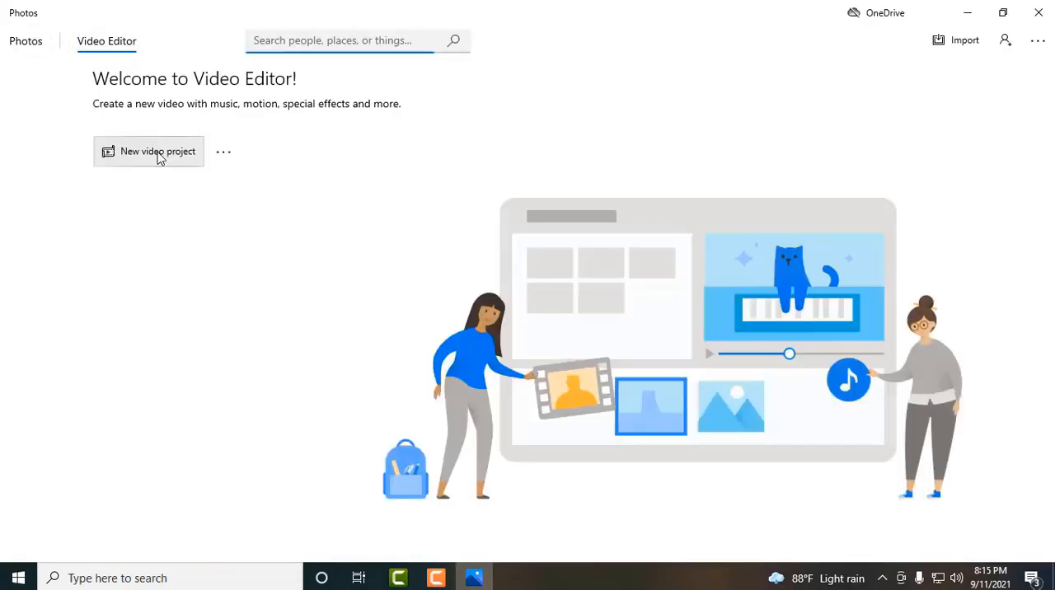
left_click(161, 157)
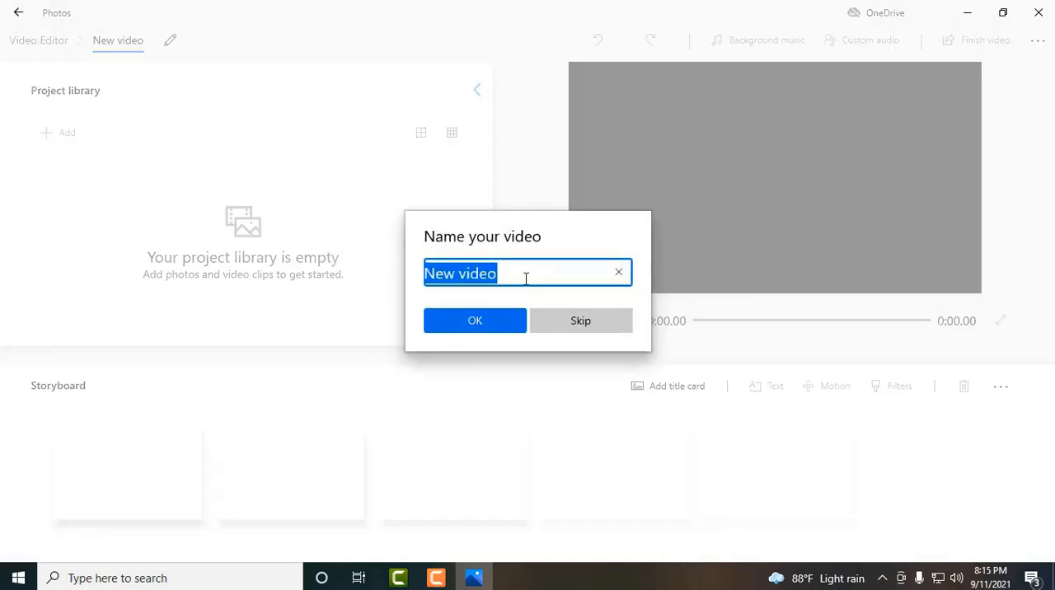
key("BackSpace")
type("t")
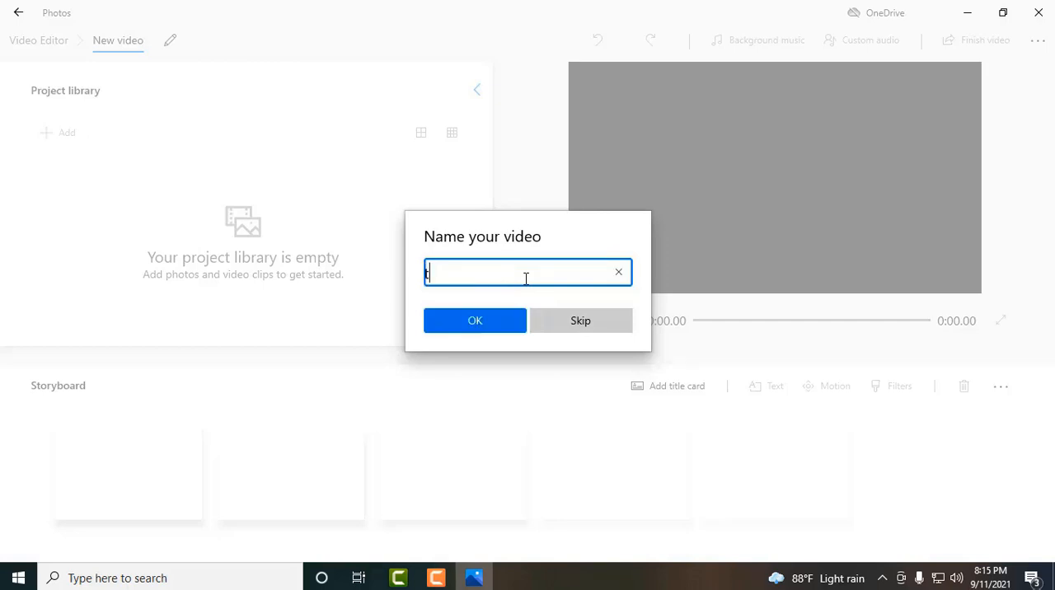
key("BackSpace")
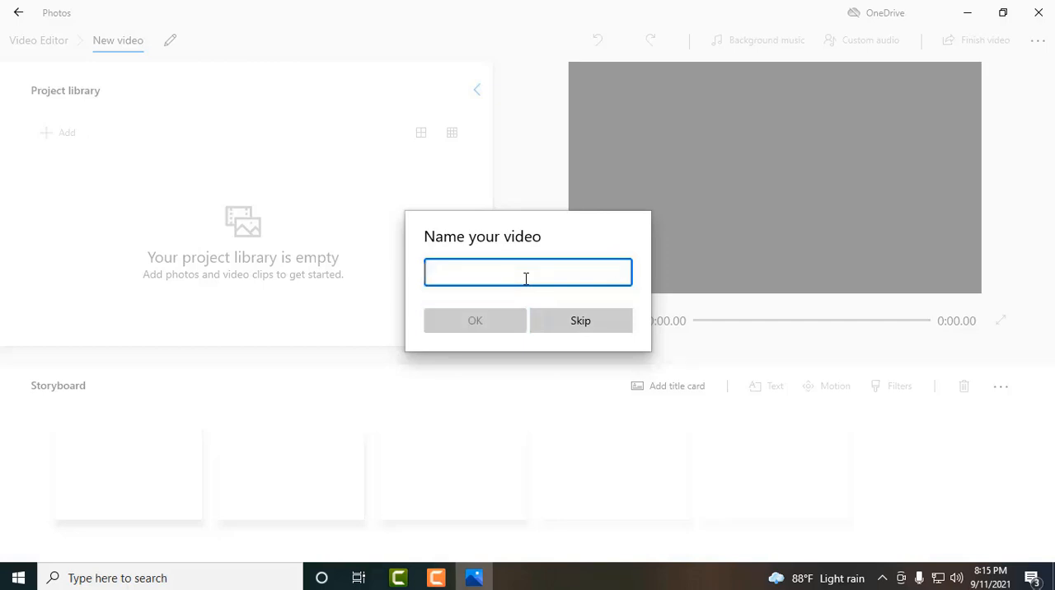
type("r")
key("BackSpace")
type("R")
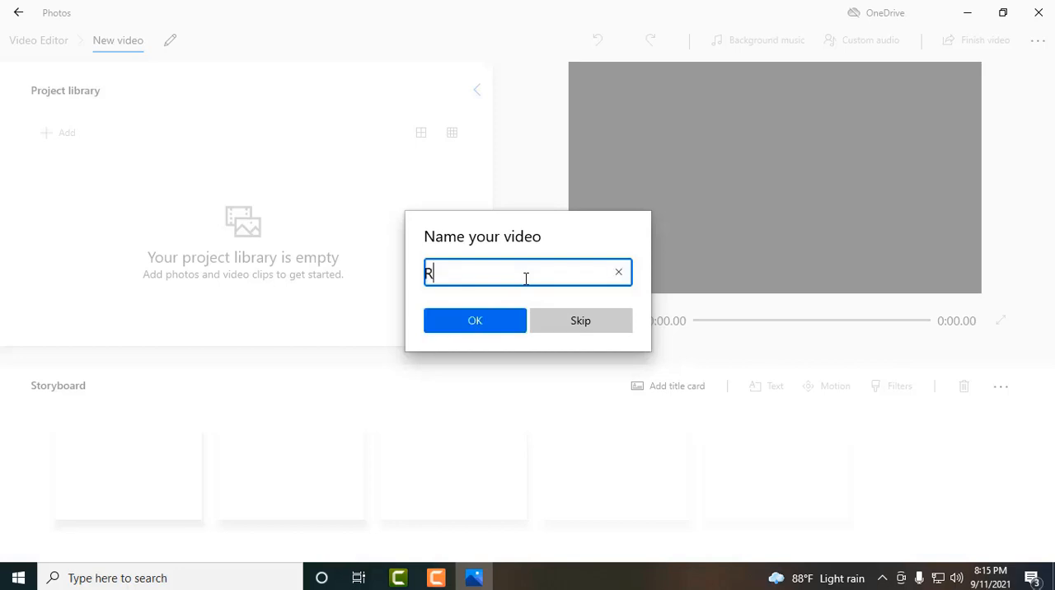
type("ifat")
key("Return")
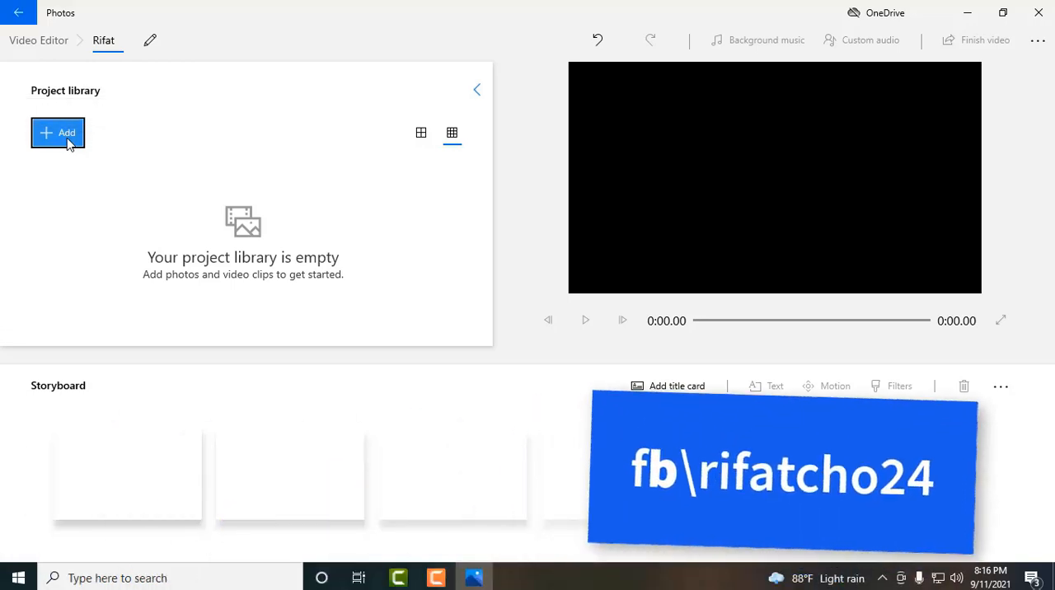
- Import IMG_9766.mp4, IMG_9767.mp4 and IMG_9768.mp4 from this PC's Desktop award folder into the project library
left_click(69, 145)
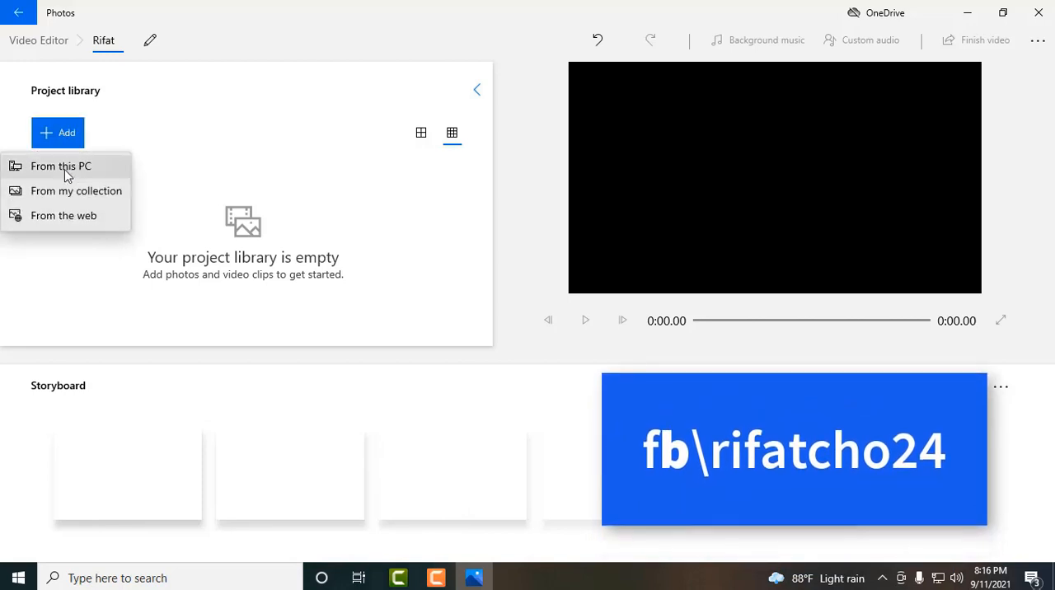
left_click(68, 168)
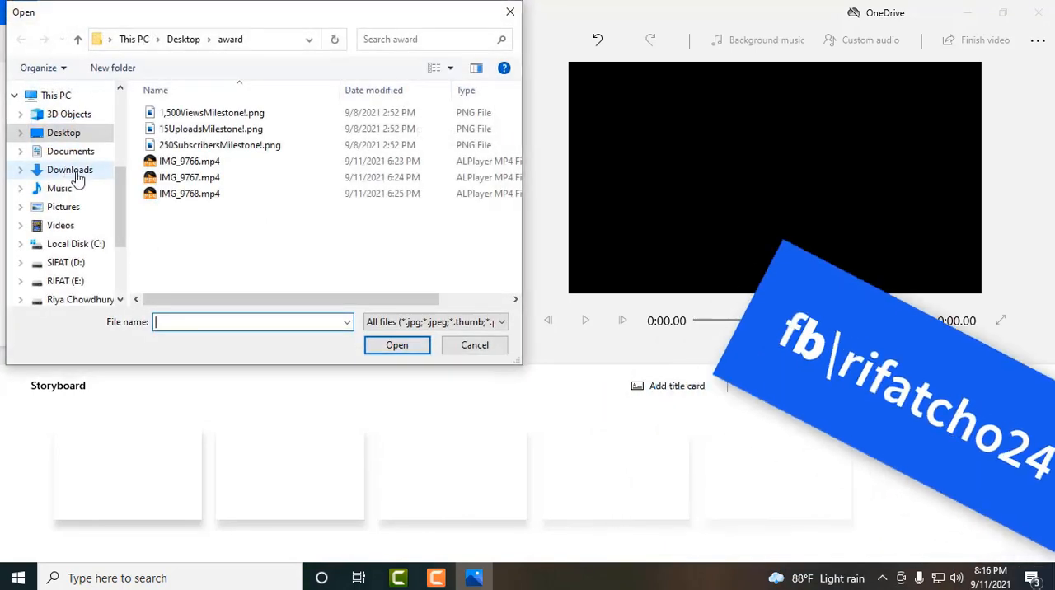
left_click_drag(186, 232, 187, 165)
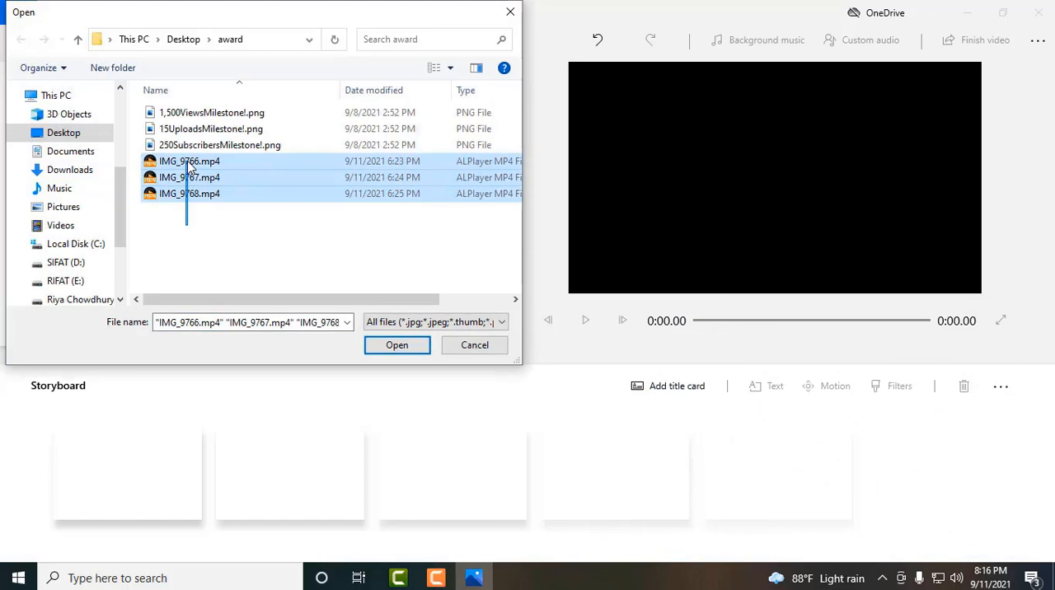
left_click(396, 345)
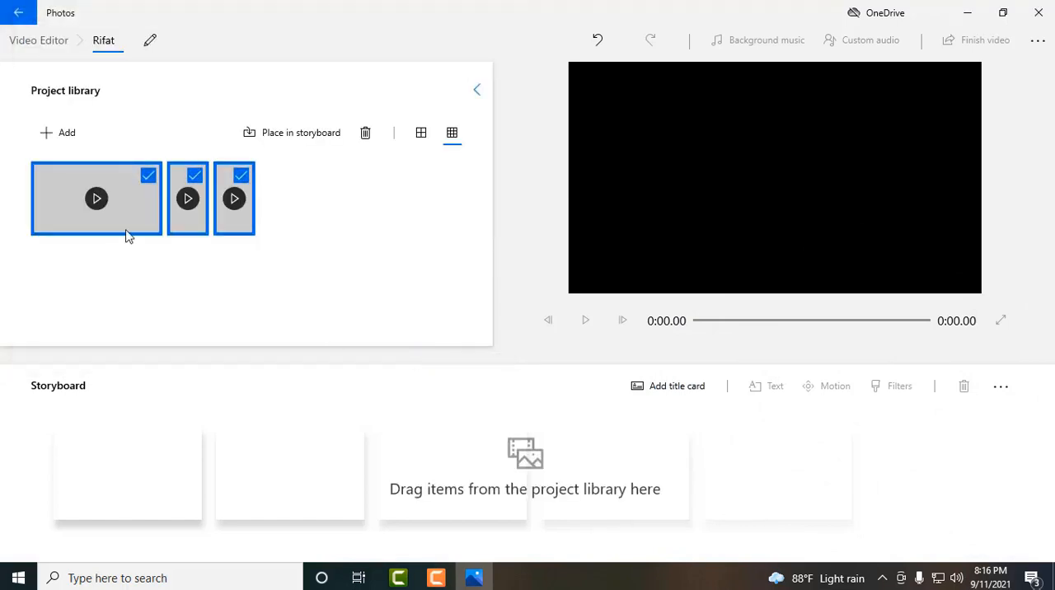
- Place the wide sunset clip first in the storyboard, followed by the two vertical clips together
left_click(243, 180)
left_click(194, 175)
left_click(148, 174)
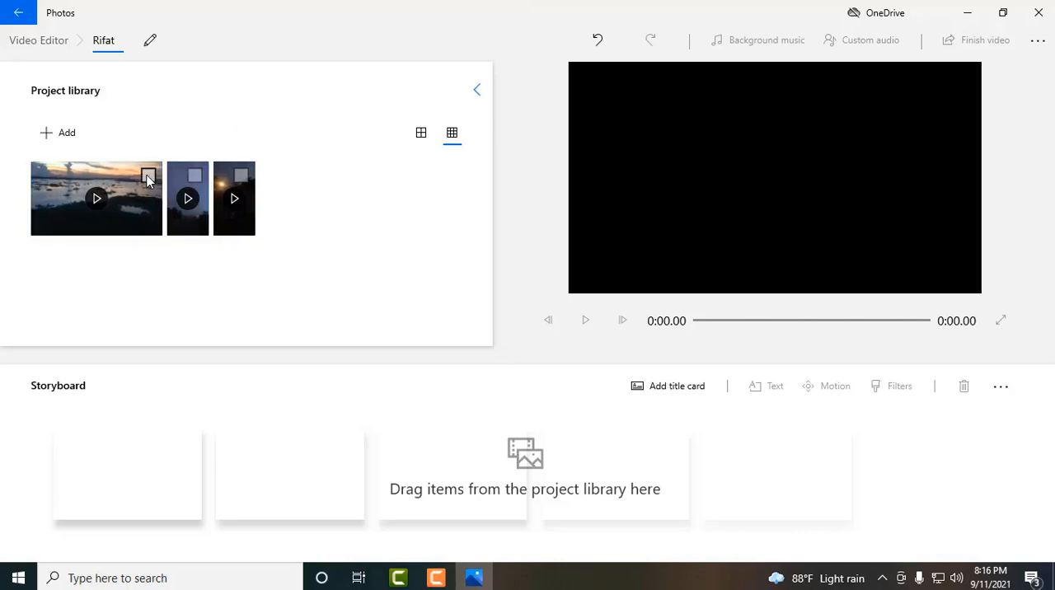
left_click_drag(137, 197, 149, 460)
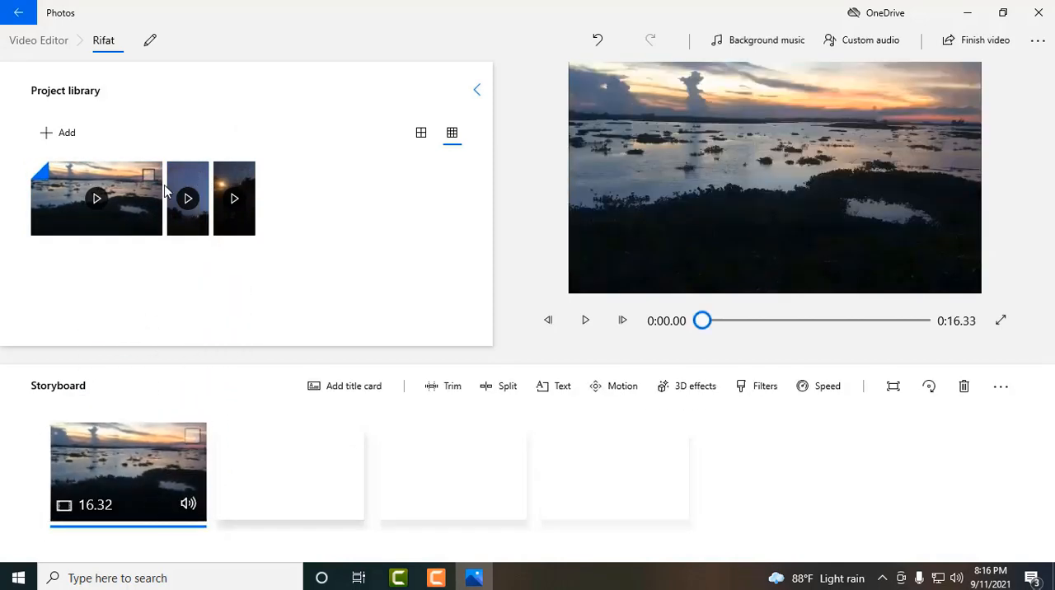
left_click(198, 178)
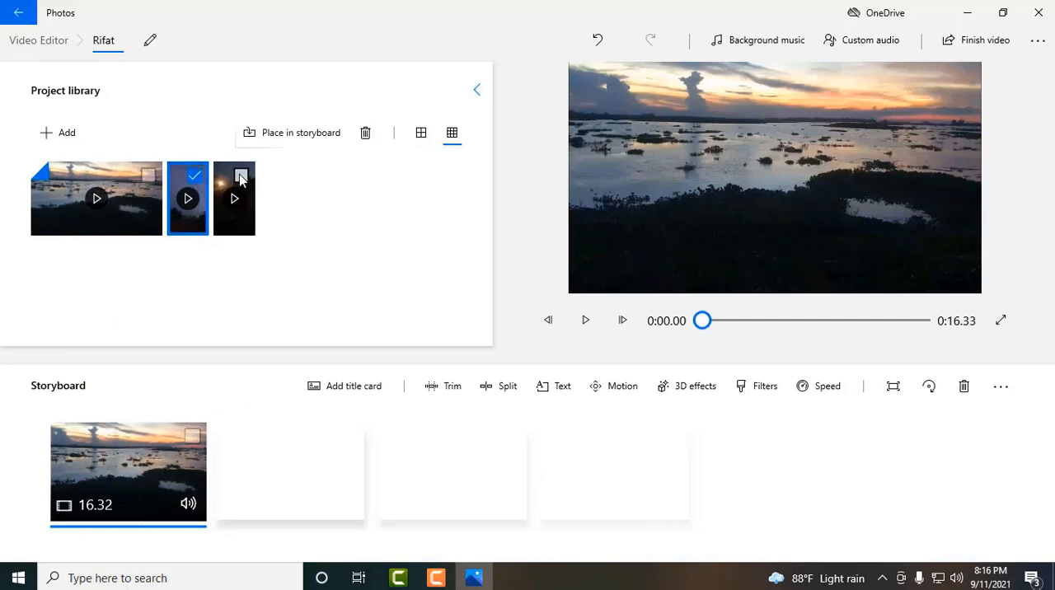
left_click(239, 175)
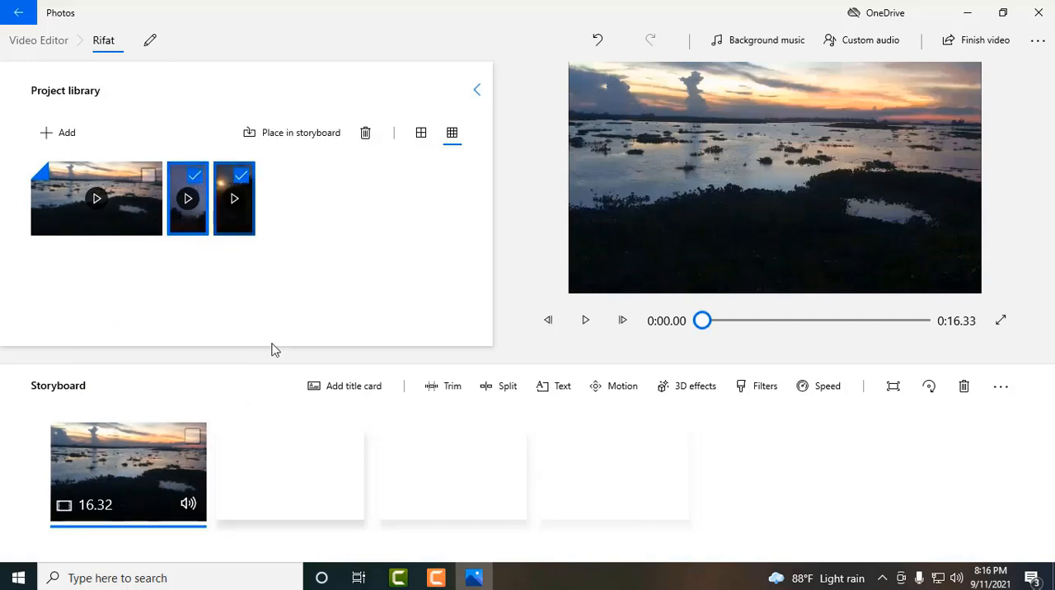
left_click_drag(196, 193, 342, 494)
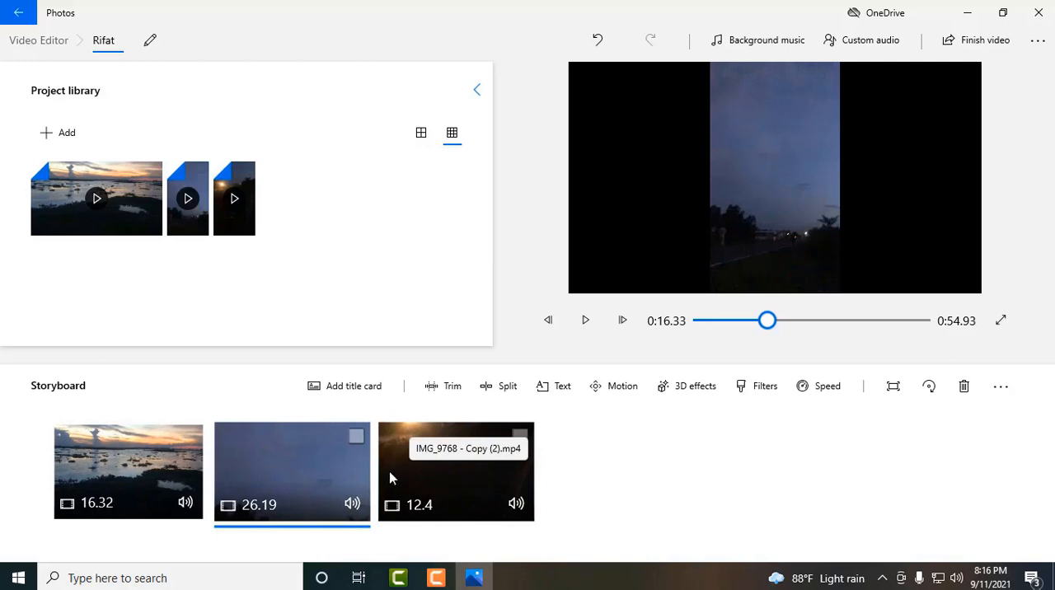
- Trim the wide sunset clip so it starts at 0:00.23 and ends at 0:05.00, previewing the trimmed range
right_click(112, 464)
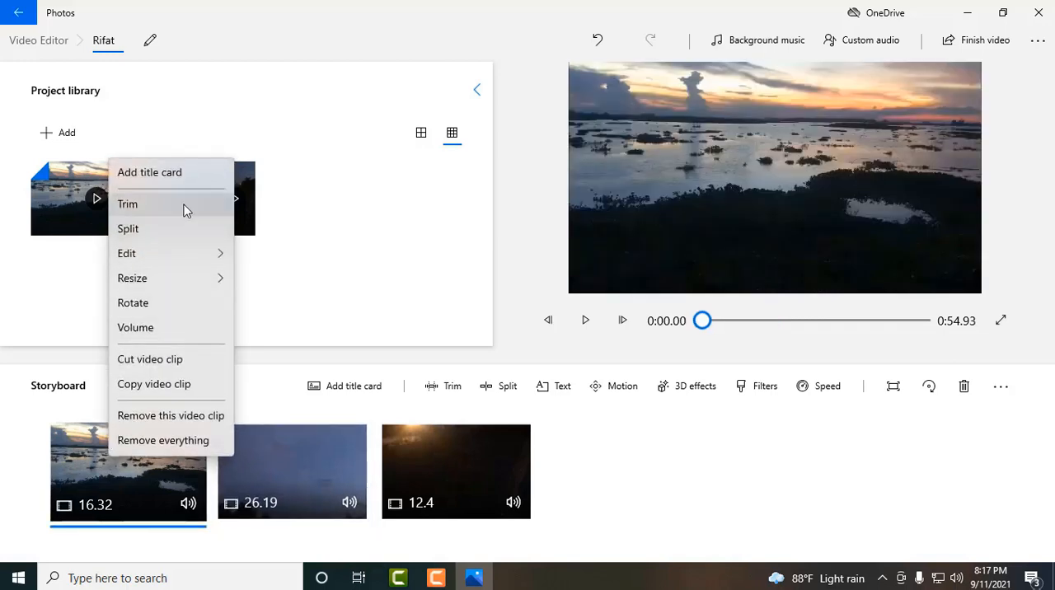
left_click(128, 472)
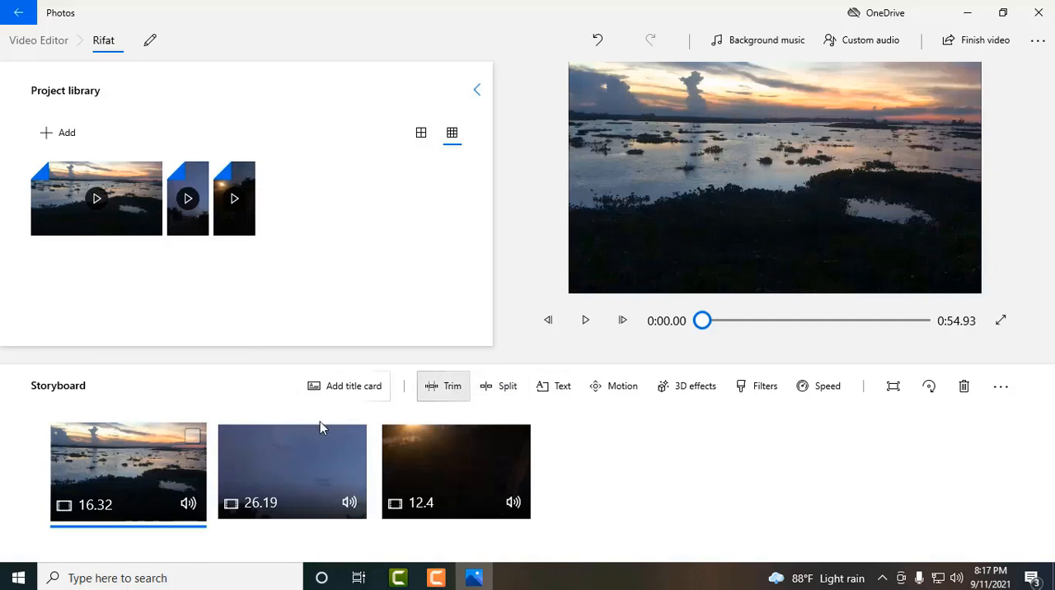
left_click(443, 386)
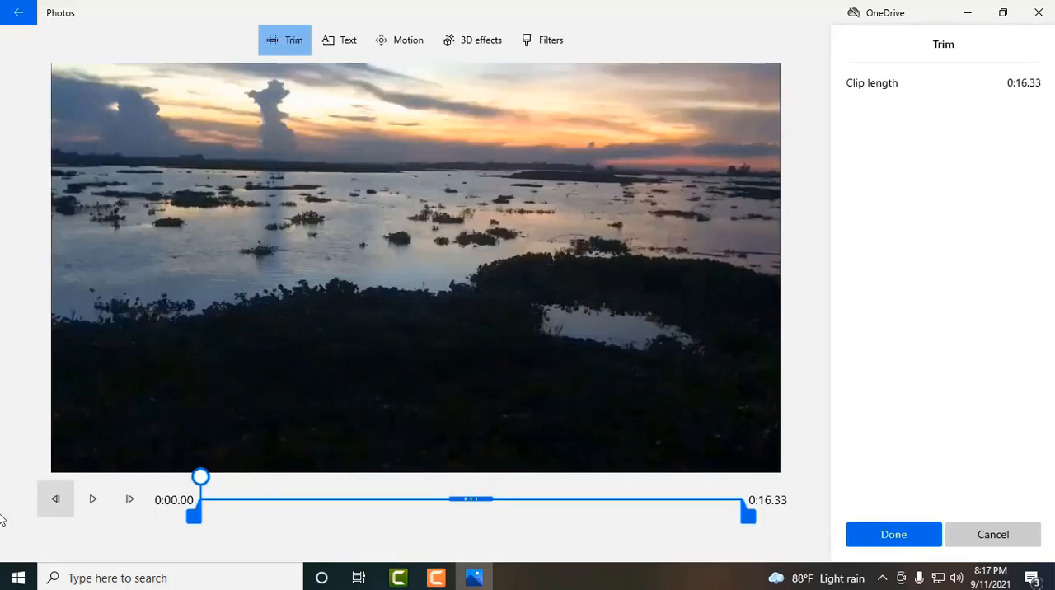
left_click(99, 501)
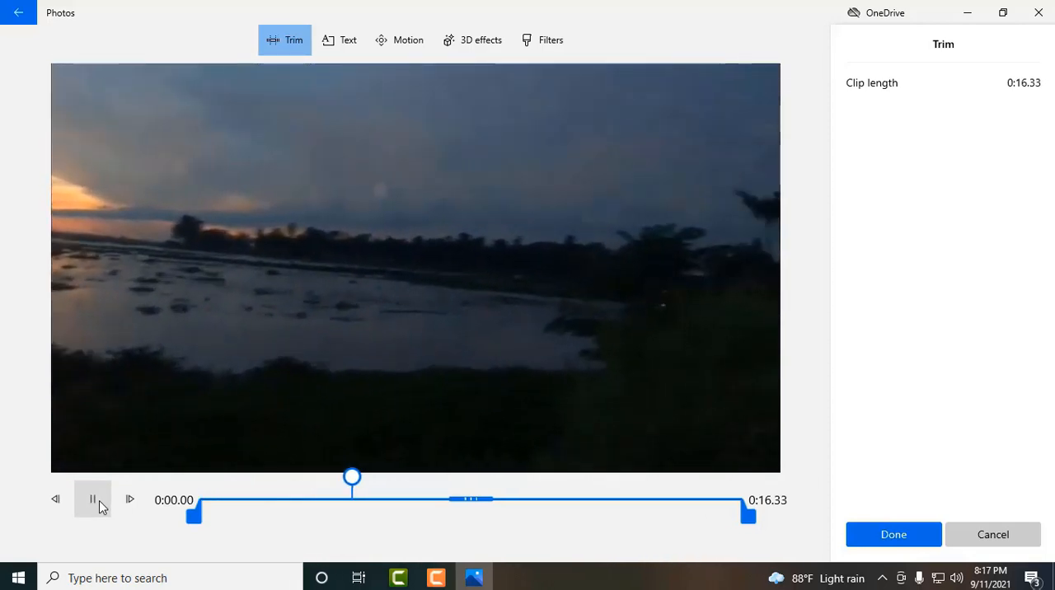
left_click(98, 501)
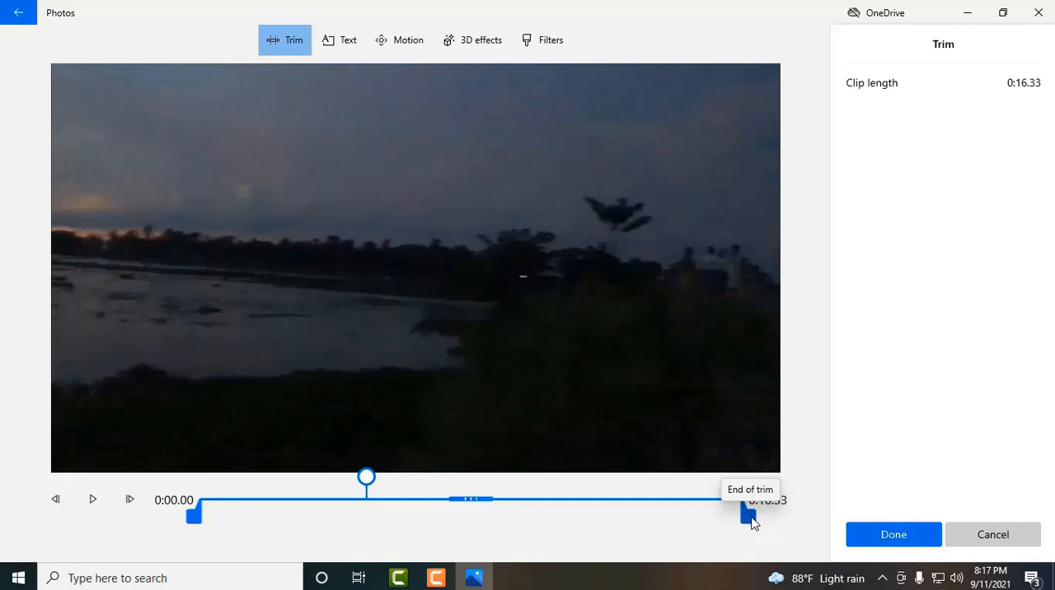
left_click_drag(750, 517, 386, 519)
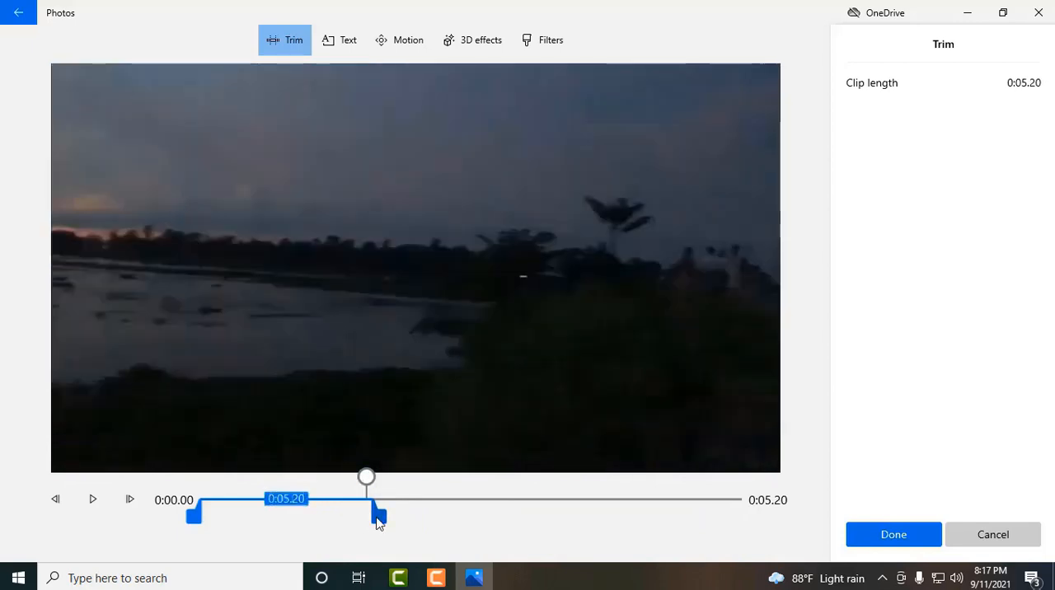
mouse_move(377, 519)
left_mouse_down()
mouse_move(365, 522)
mouse_move(390, 521)
left_mouse_up()
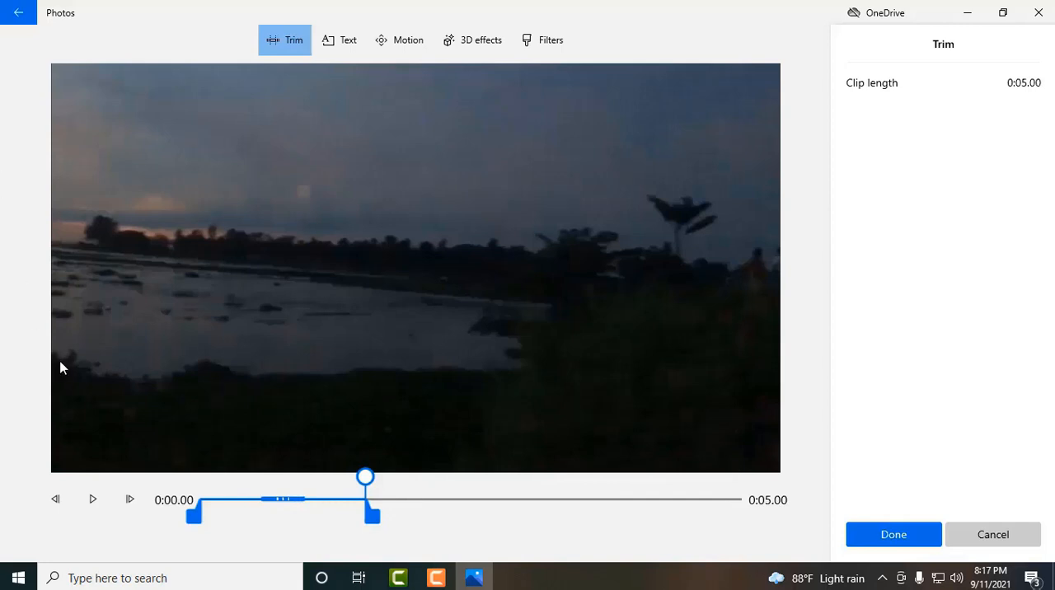
left_click(90, 507)
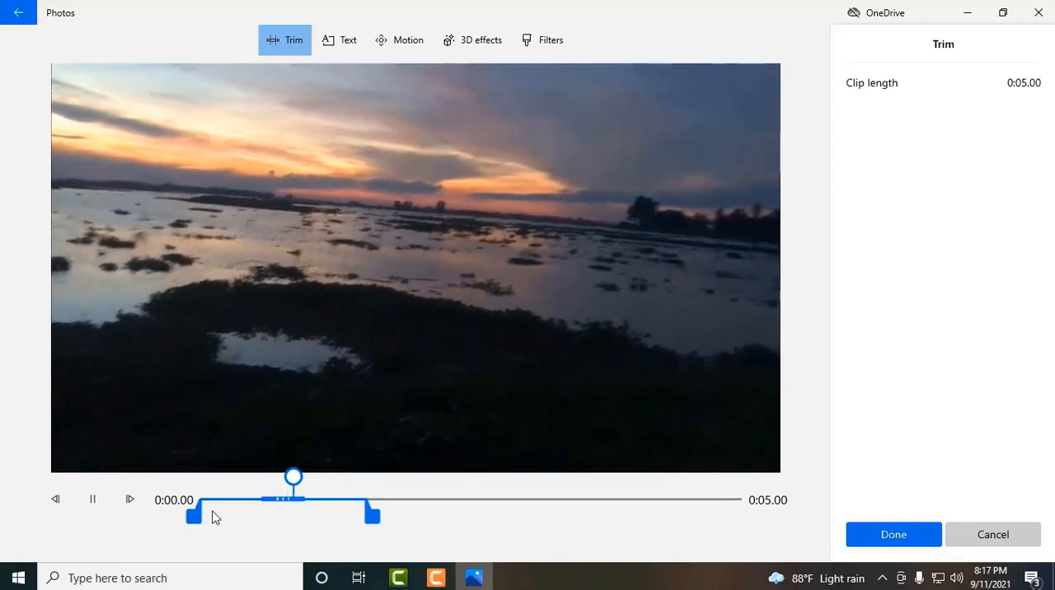
left_click_drag(192, 516, 205, 517)
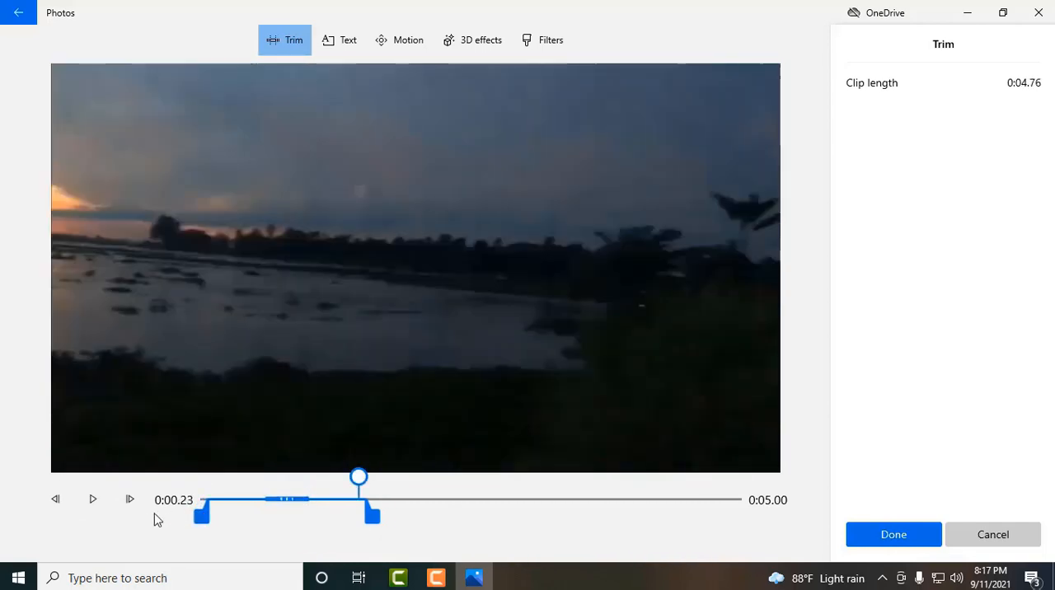
left_click(103, 503)
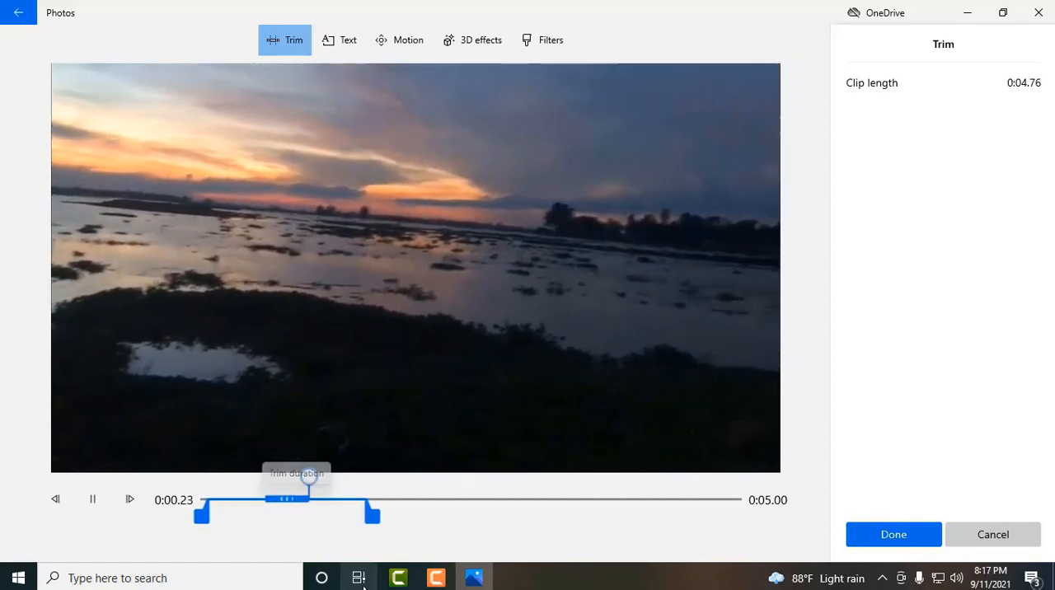
left_click(898, 537)
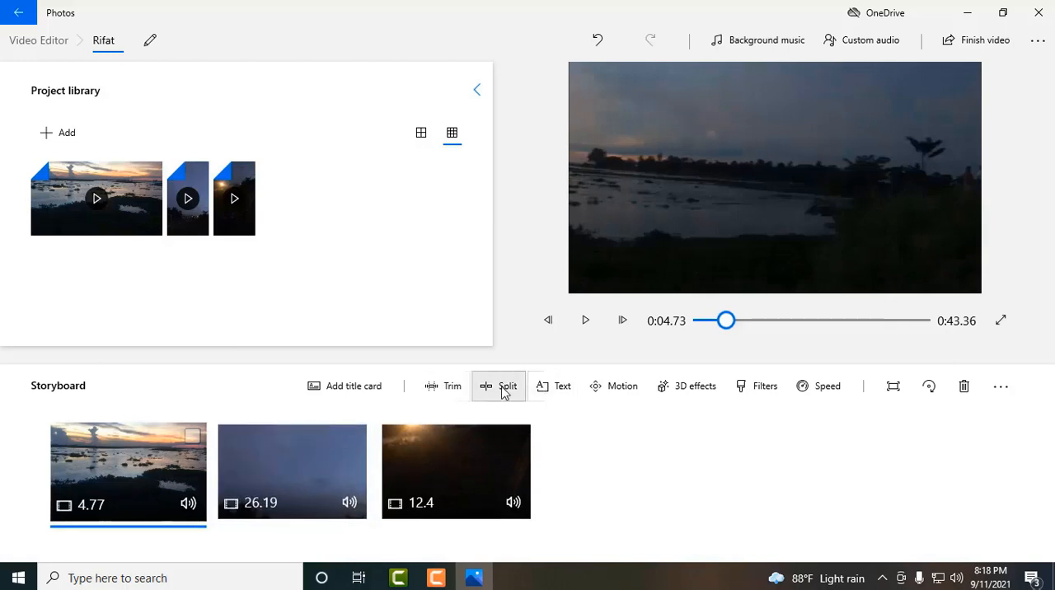
- Split the first vertical clip, second in the storyboard, at 0:13.56
left_click(307, 462)
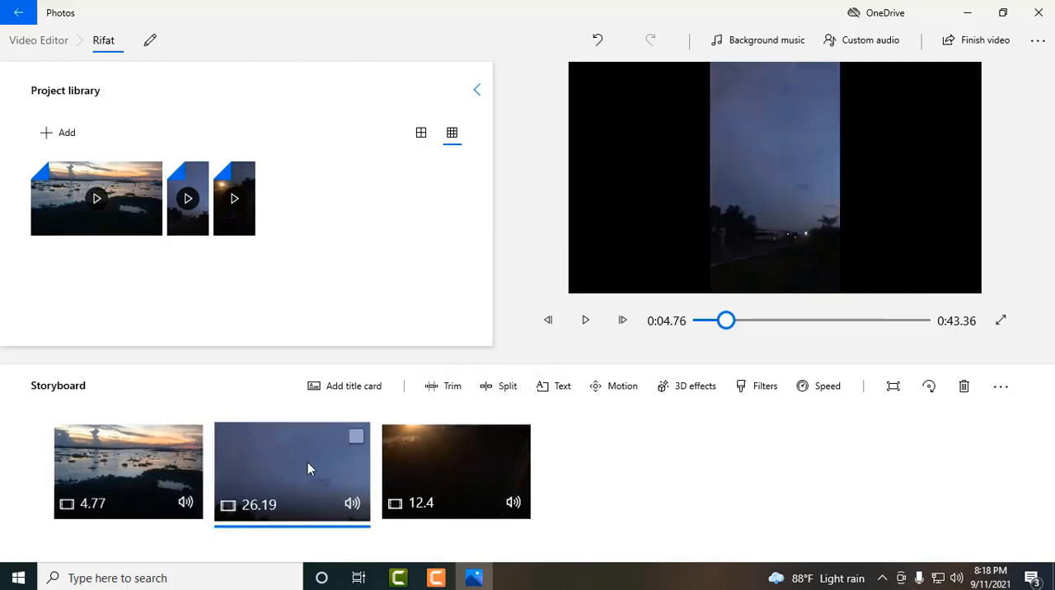
left_click(504, 386)
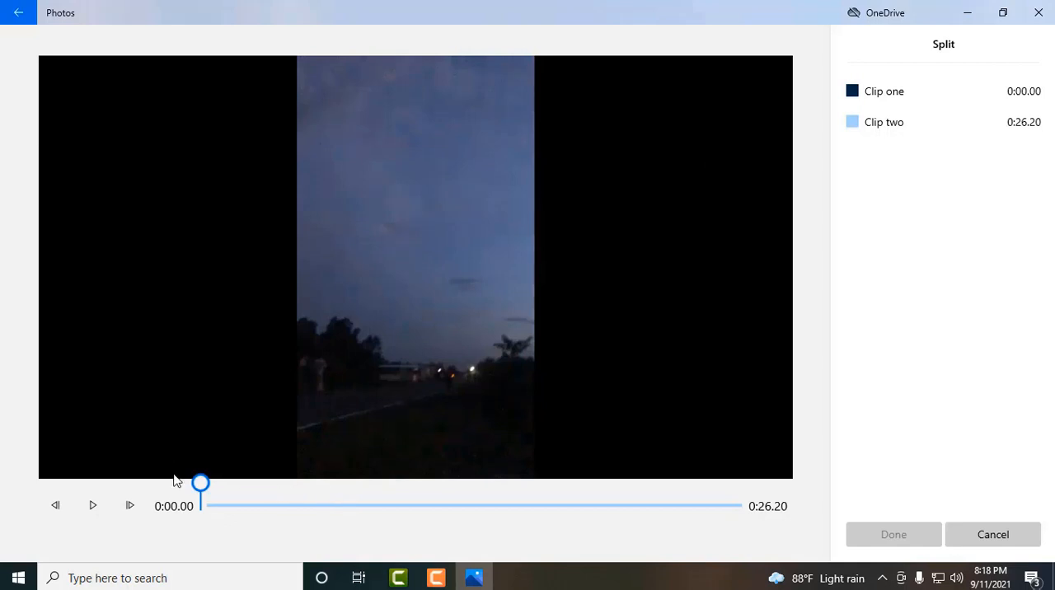
left_click_drag(206, 490, 486, 492)
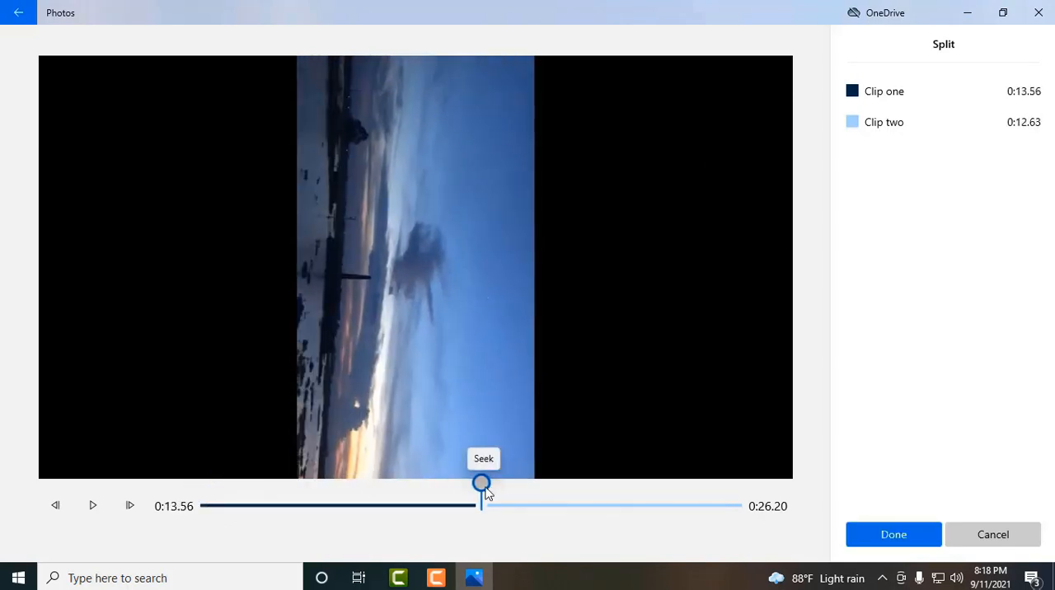
left_click(891, 531)
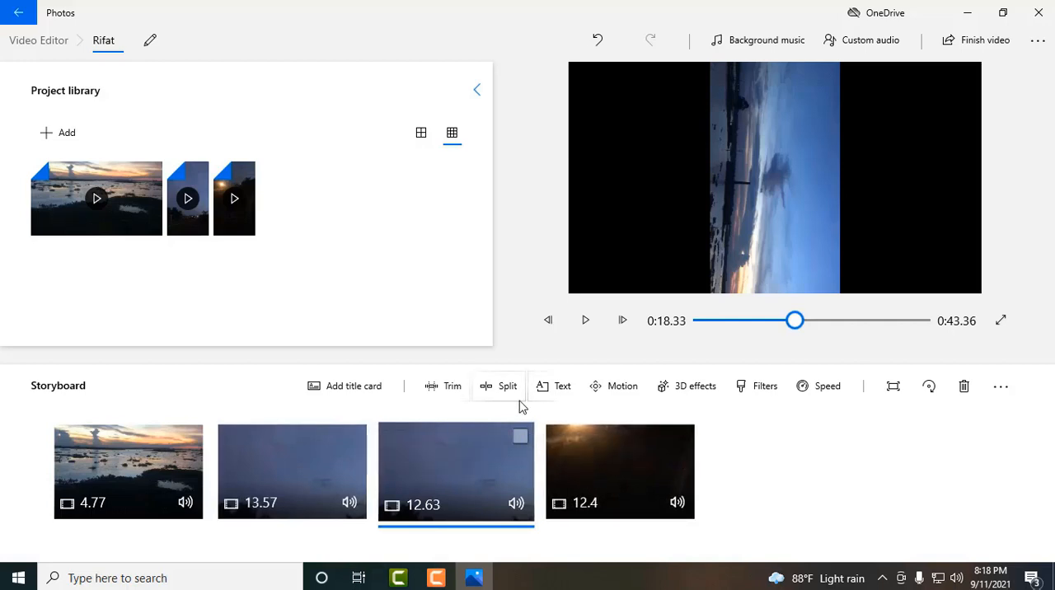
- Preview the second part of the split clip, try several motion effects and apply Pan left to it
left_click(610, 386)
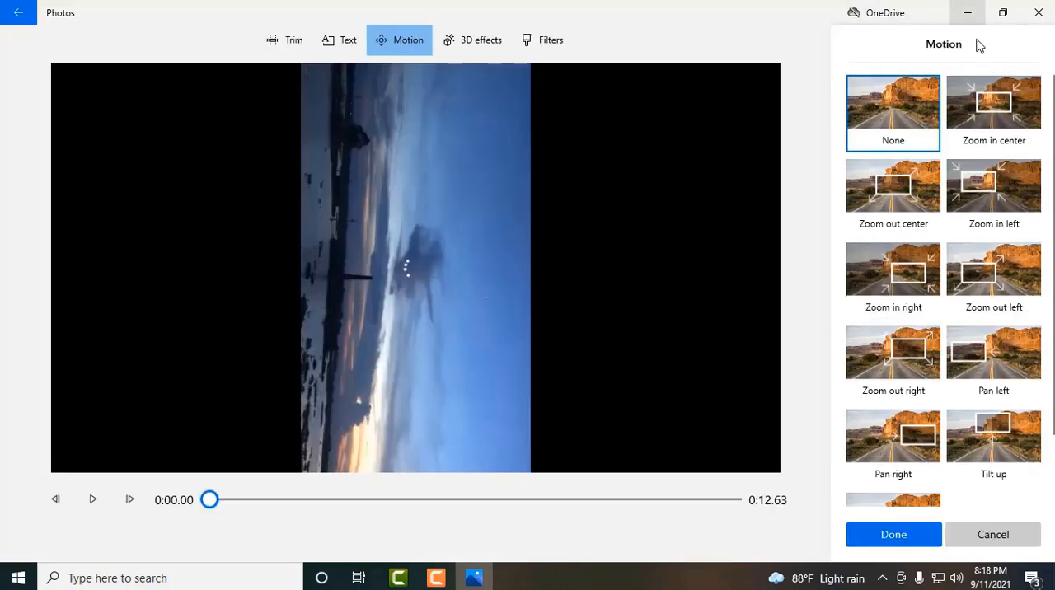
left_click(97, 504)
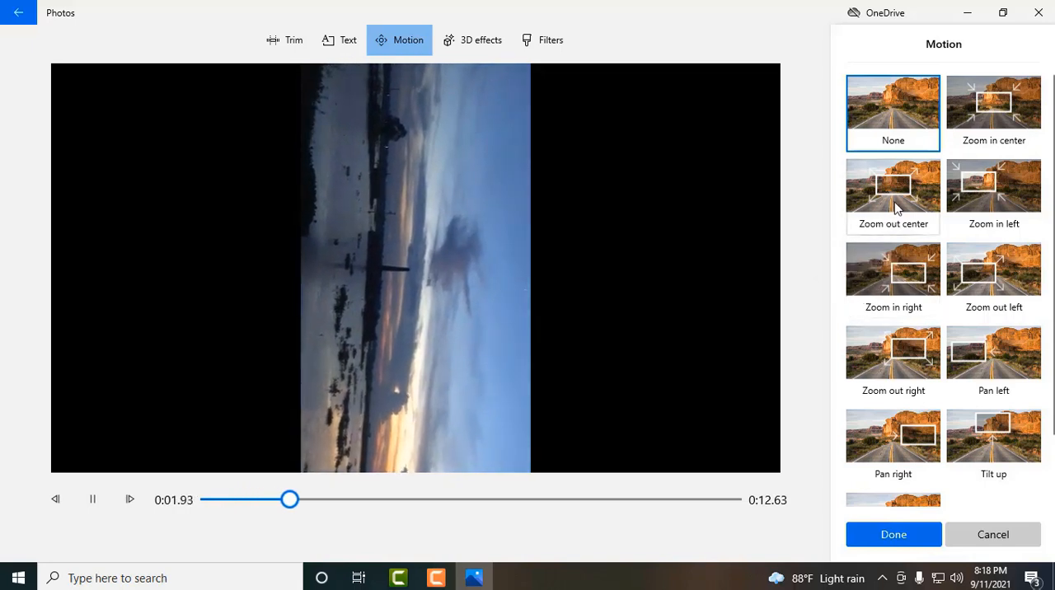
left_click(897, 210)
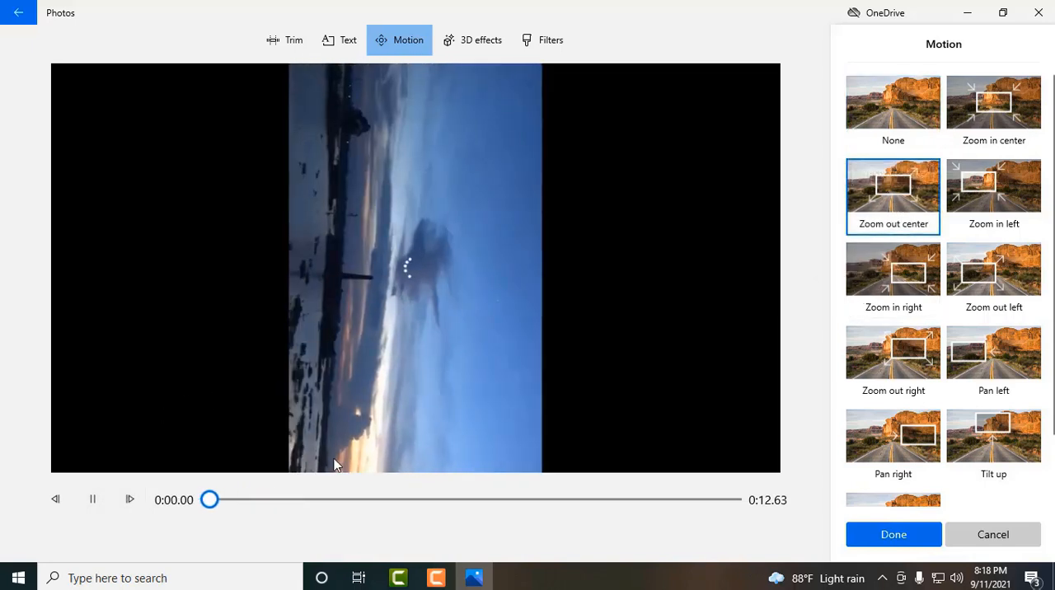
left_click(976, 202)
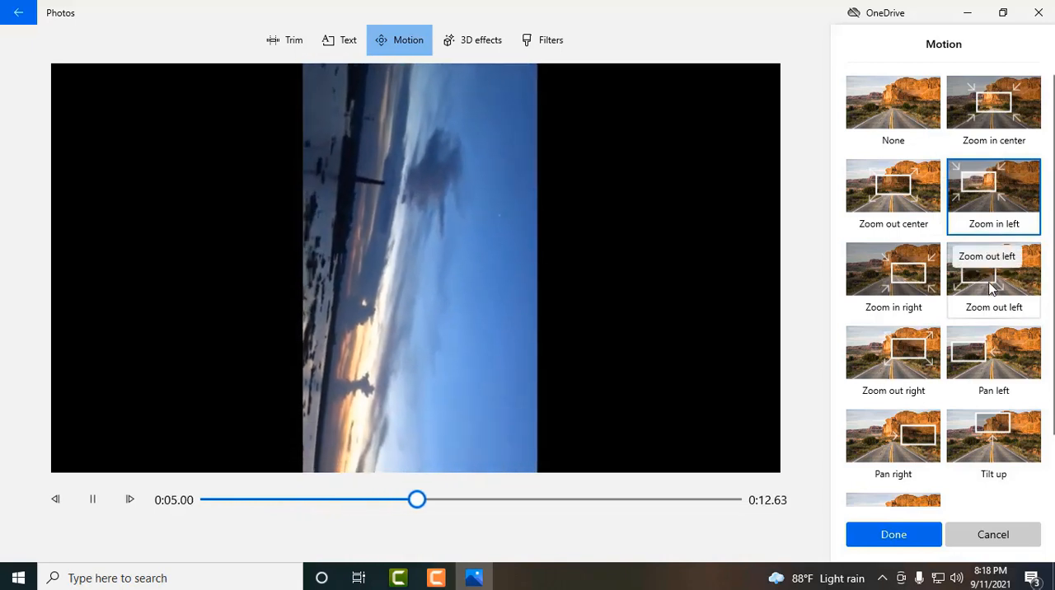
left_click(1026, 376)
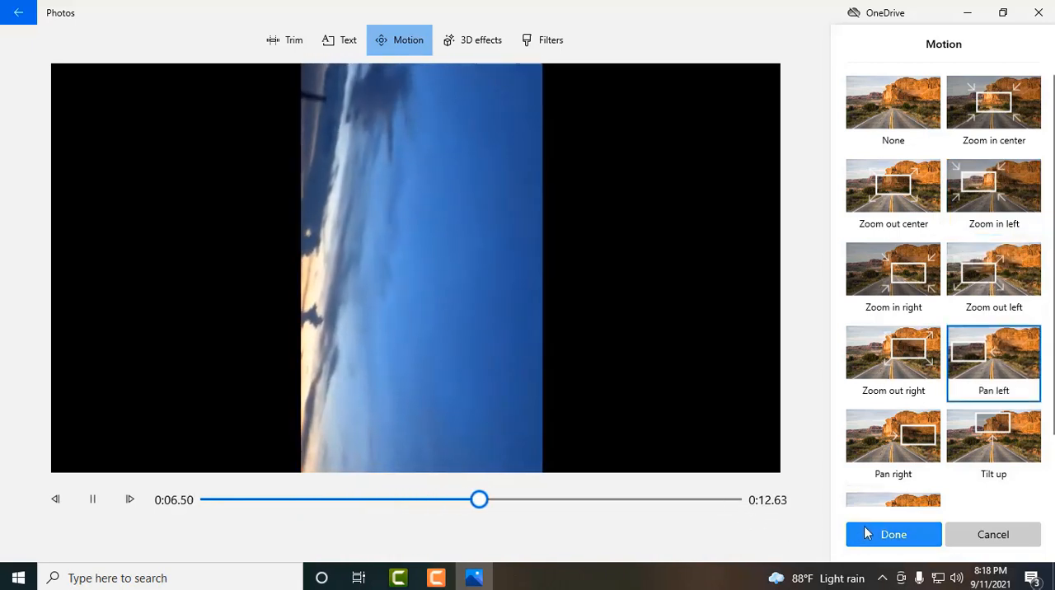
left_click(871, 531)
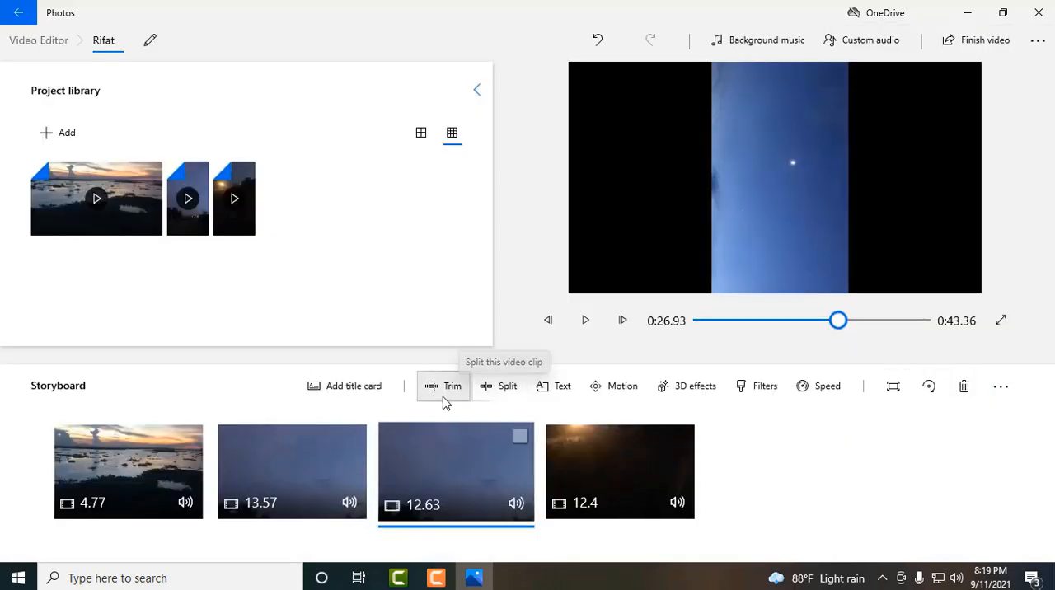
- Add a title card at the very start of the storyboard and give it a dark green background
left_click(346, 402)
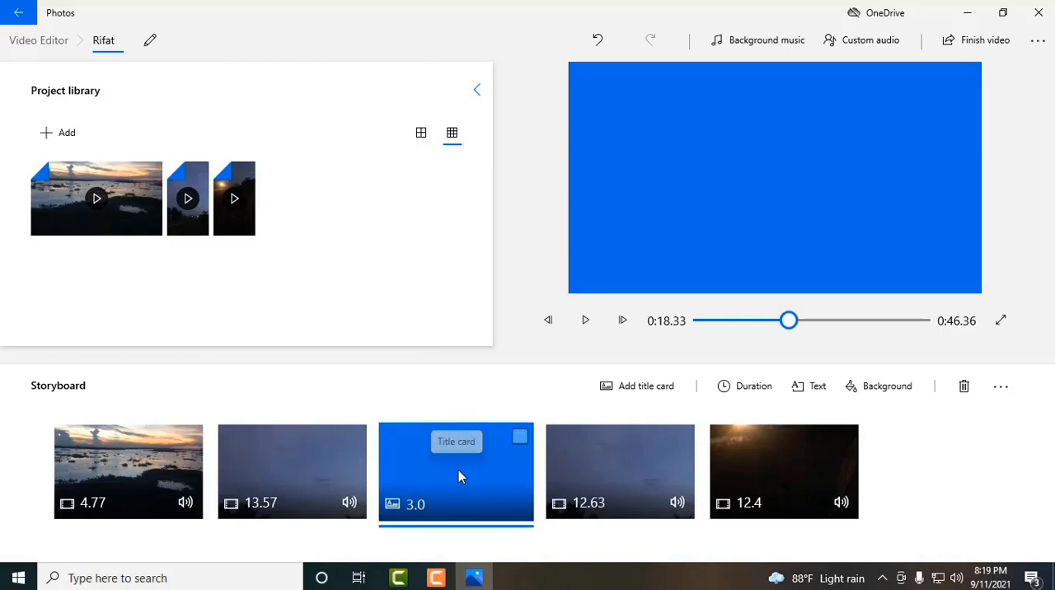
left_click_drag(458, 470, 157, 488)
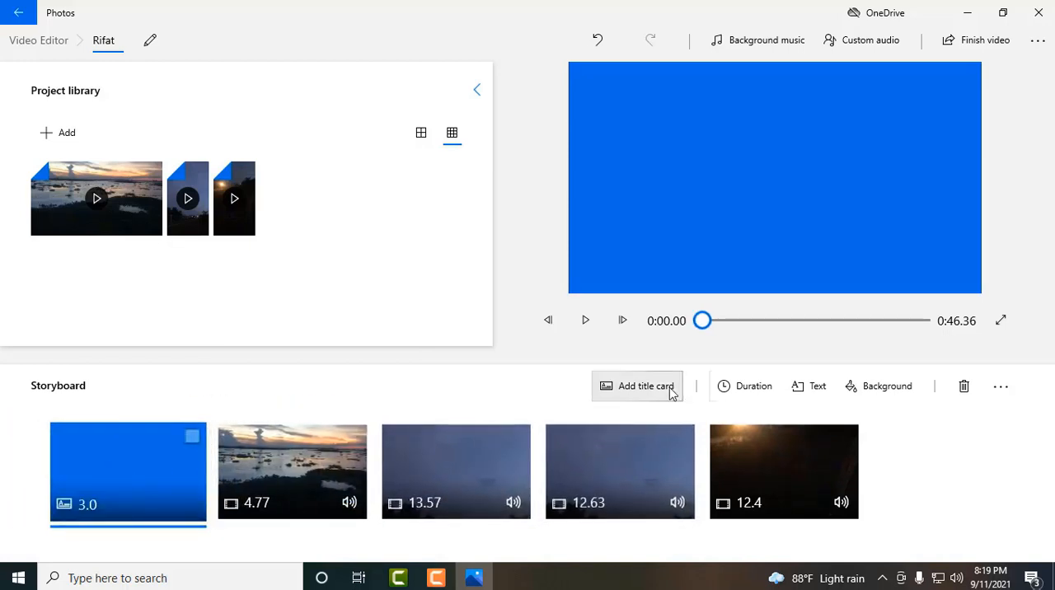
left_click(898, 398)
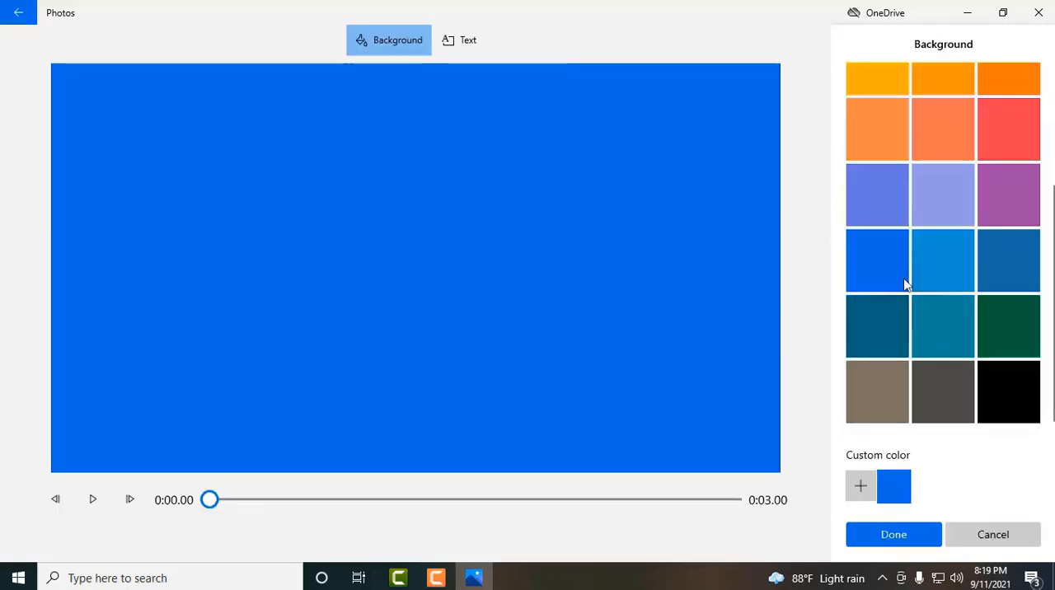
left_click(899, 203)
left_click(949, 198)
left_click(1028, 197)
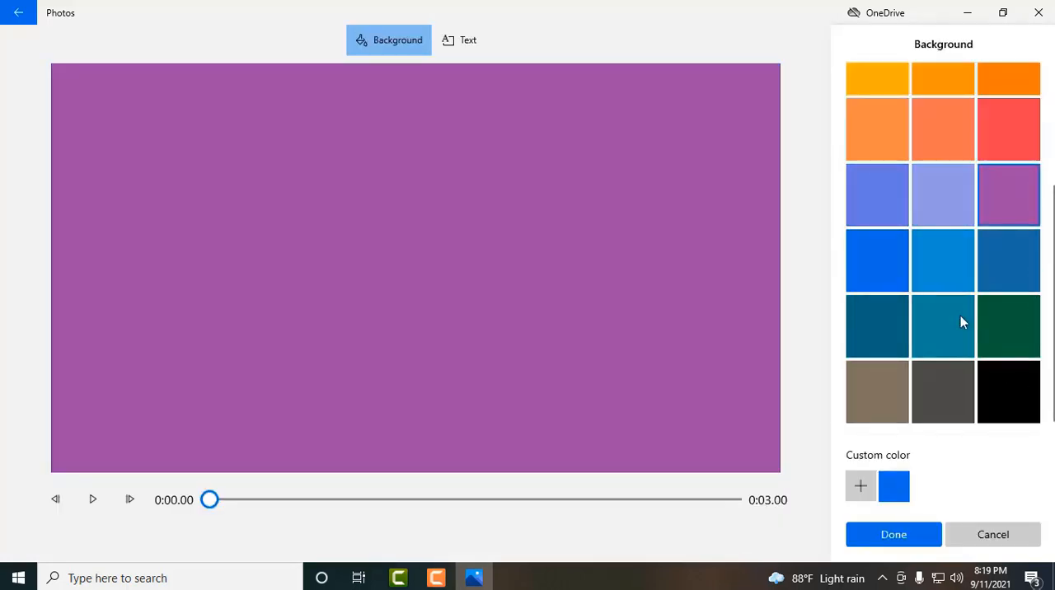
left_click(1001, 323)
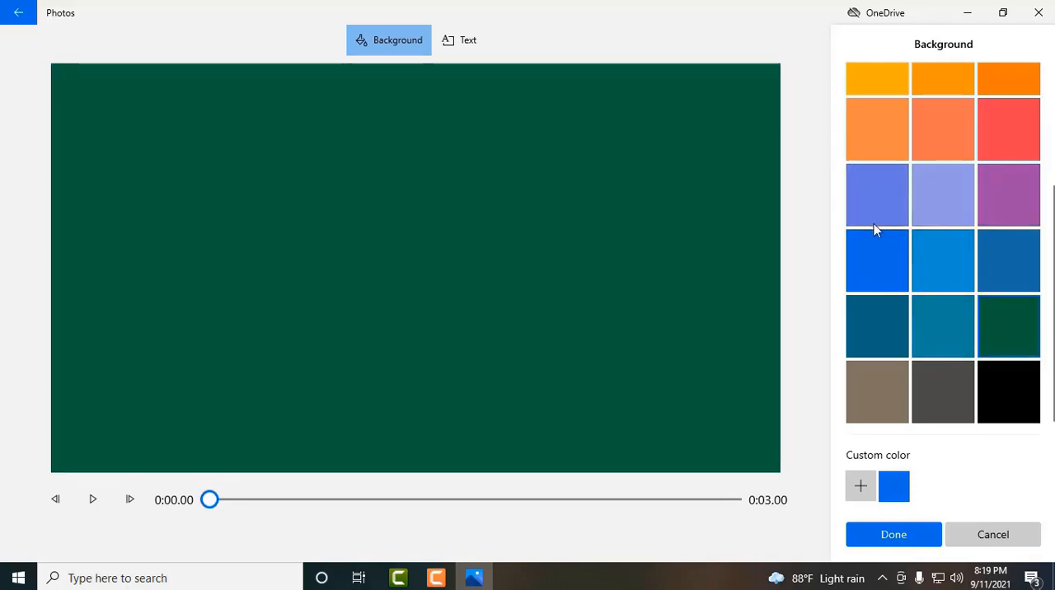
left_click(888, 539)
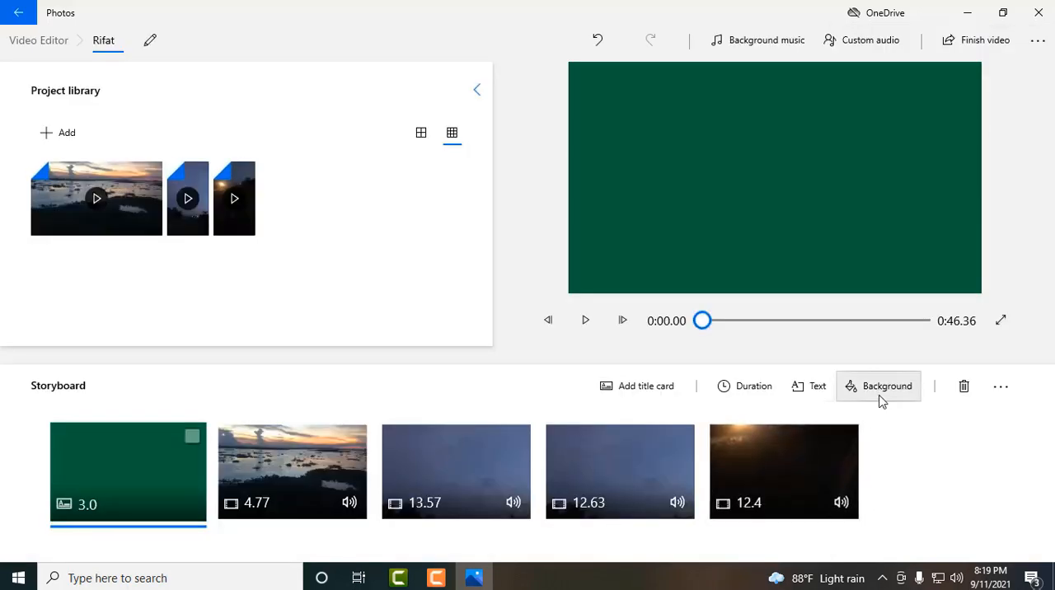
- Replace the title card's default text with "what a nice place!"
left_click(796, 387)
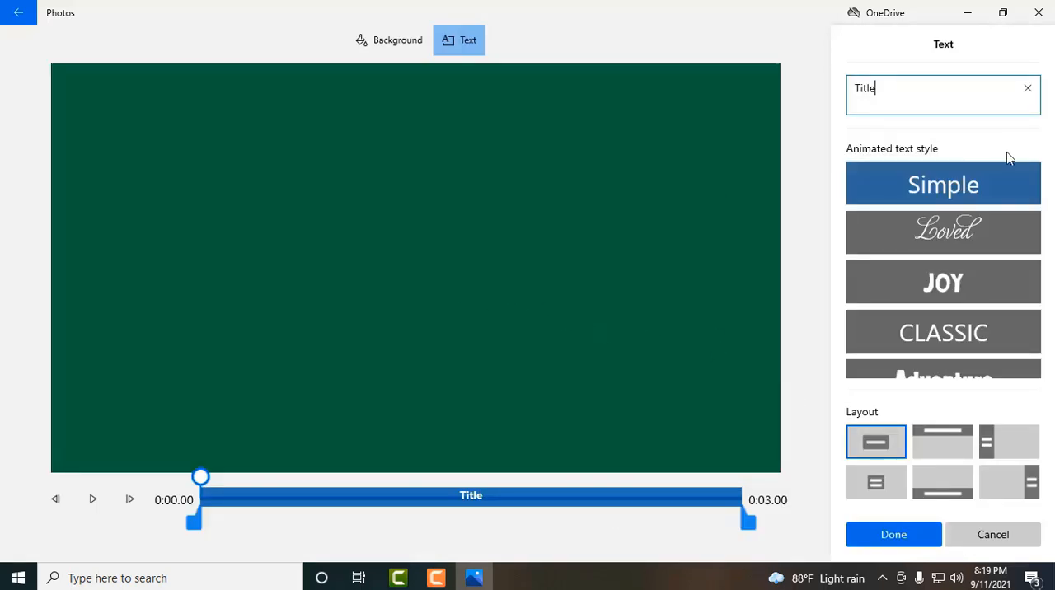
key("BackSpace")
key("BackSpace")
key("BackSpace")
key("BackSpace")
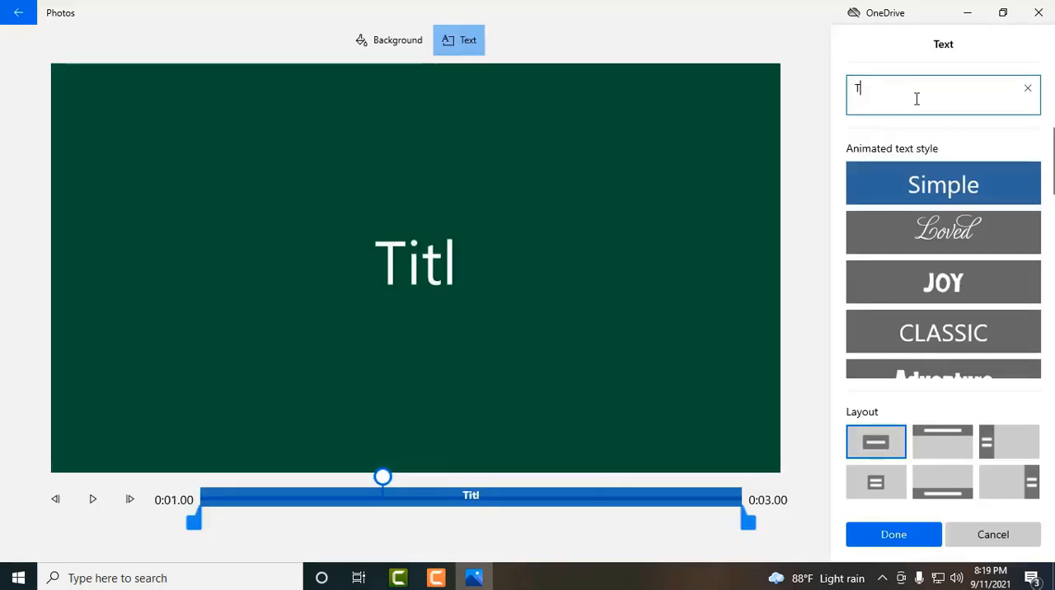
type("what")
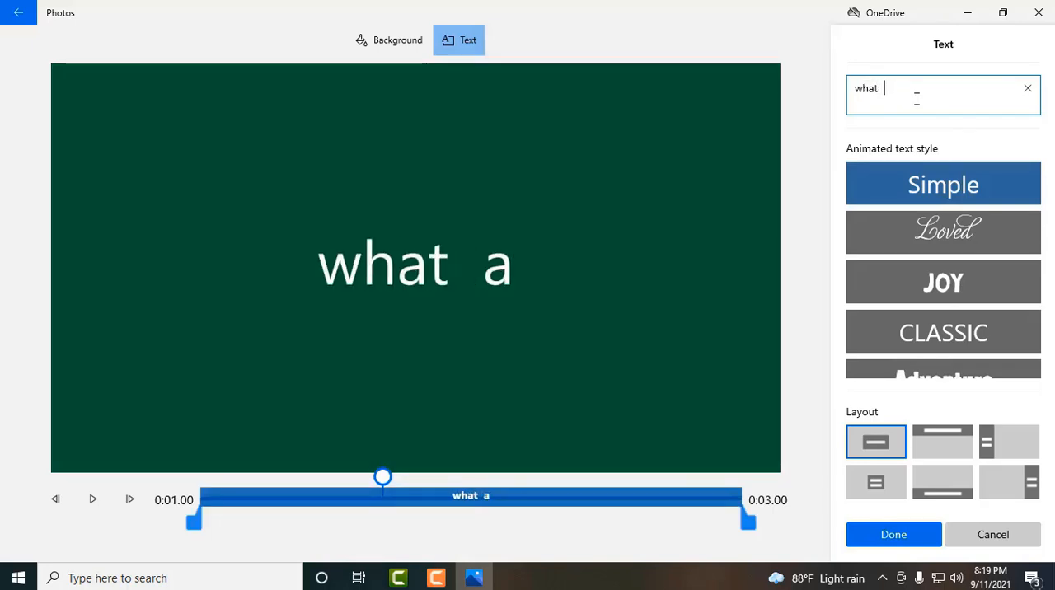
key("BackSpace")
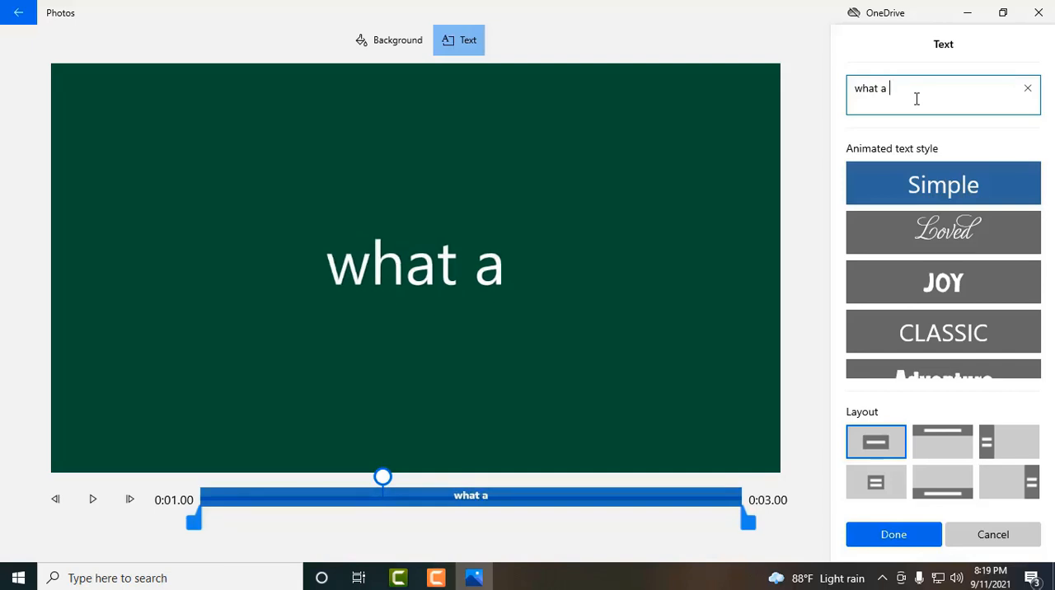
type("nice ")
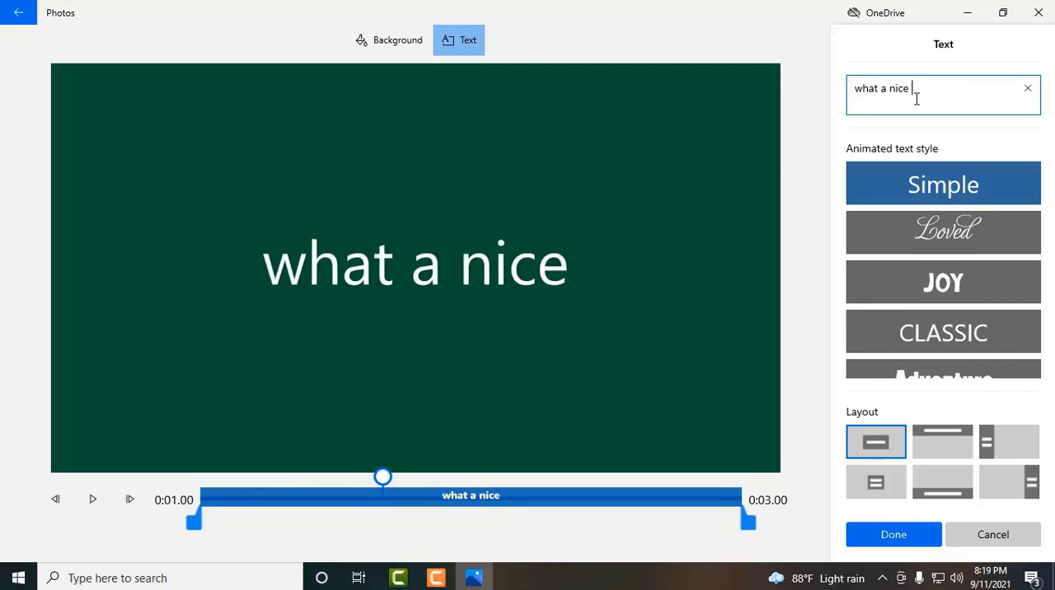
type("place!")
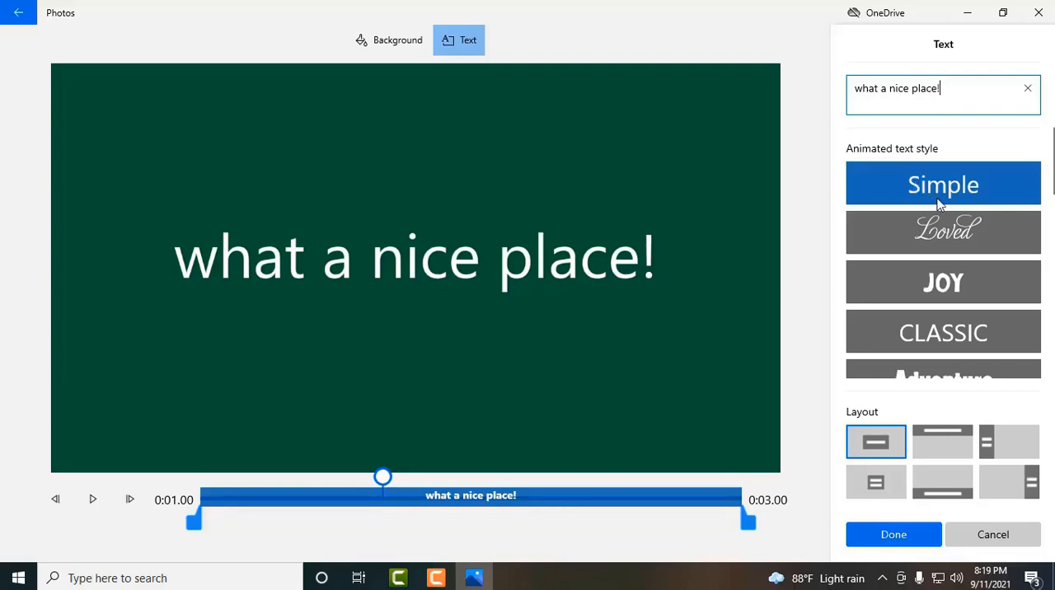
- Try the Loved, Joy, Classic, Quiet and Pixel animated text styles on the title, previewing most of them
left_click(961, 231)
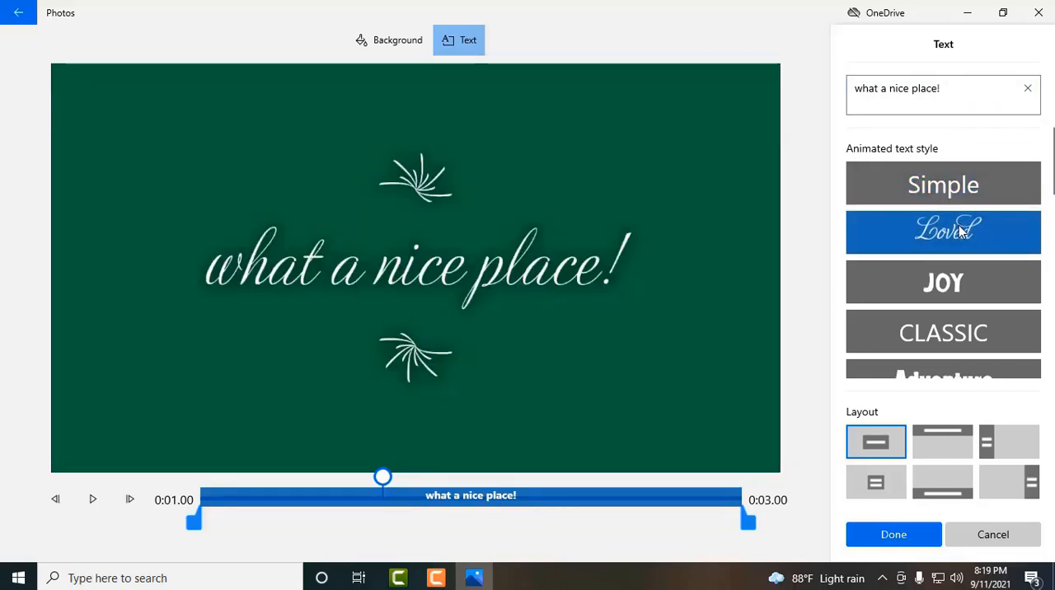
left_click(92, 499)
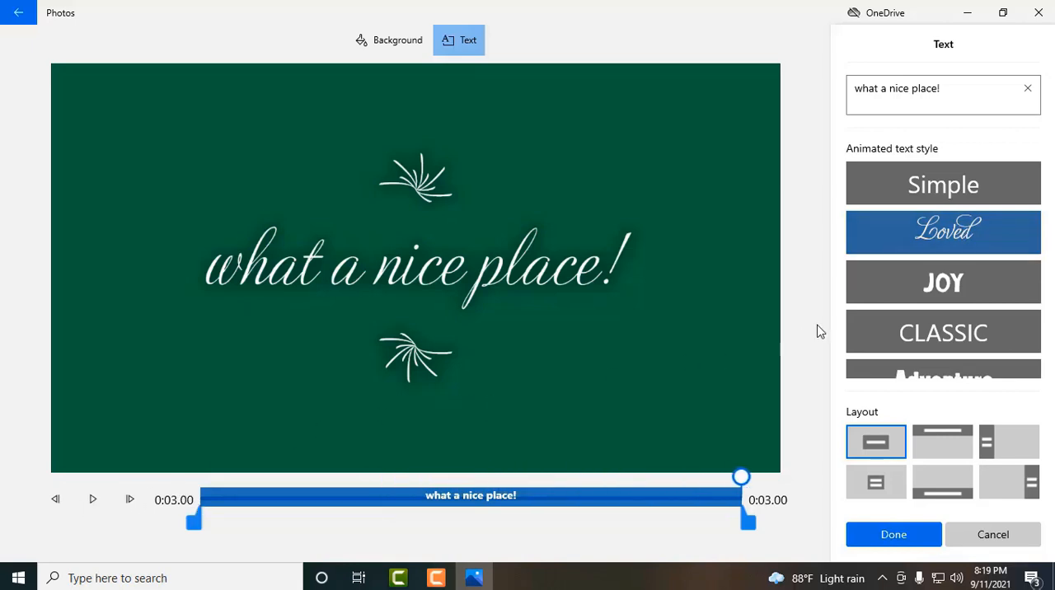
left_click(904, 287)
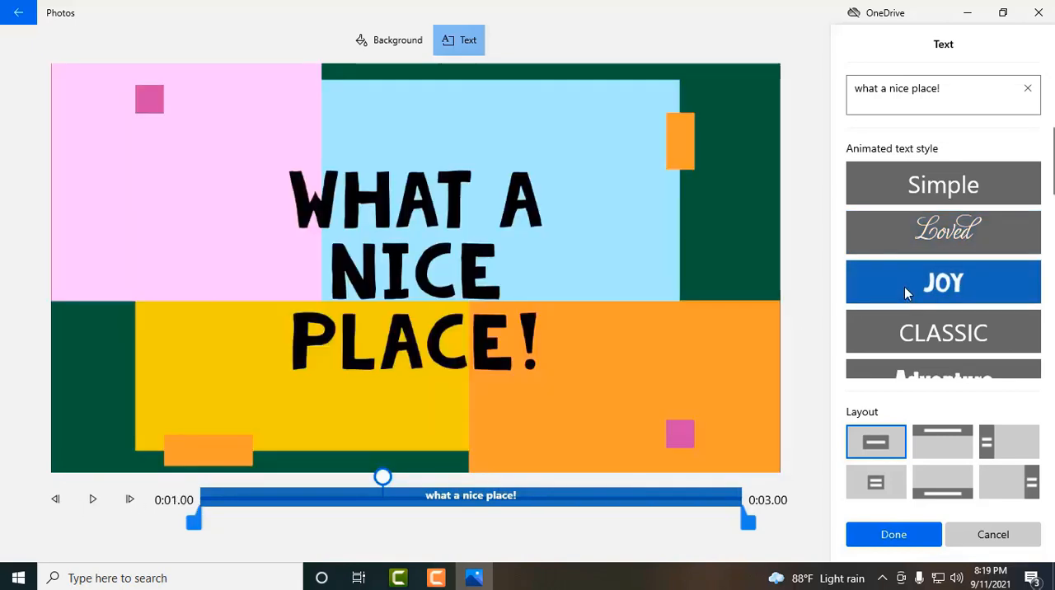
left_click(87, 504)
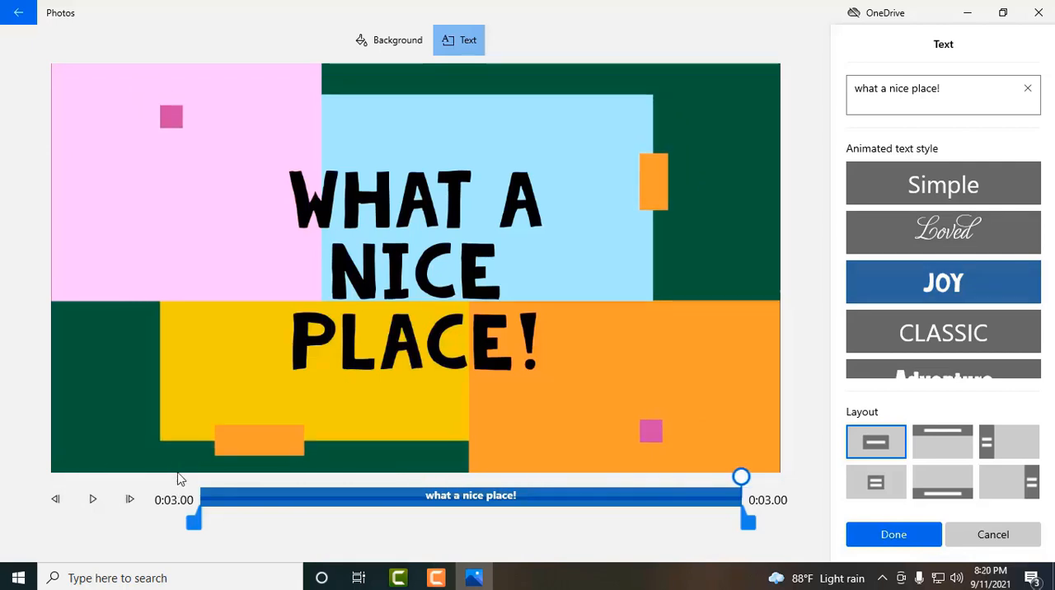
left_click(857, 334)
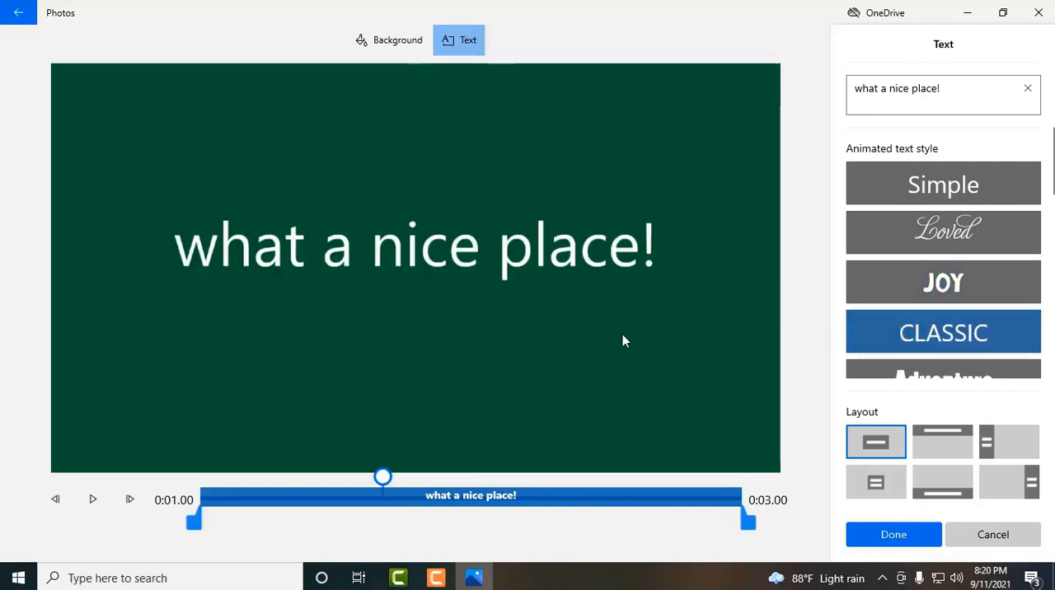
scroll(940, 339, "down", 2)
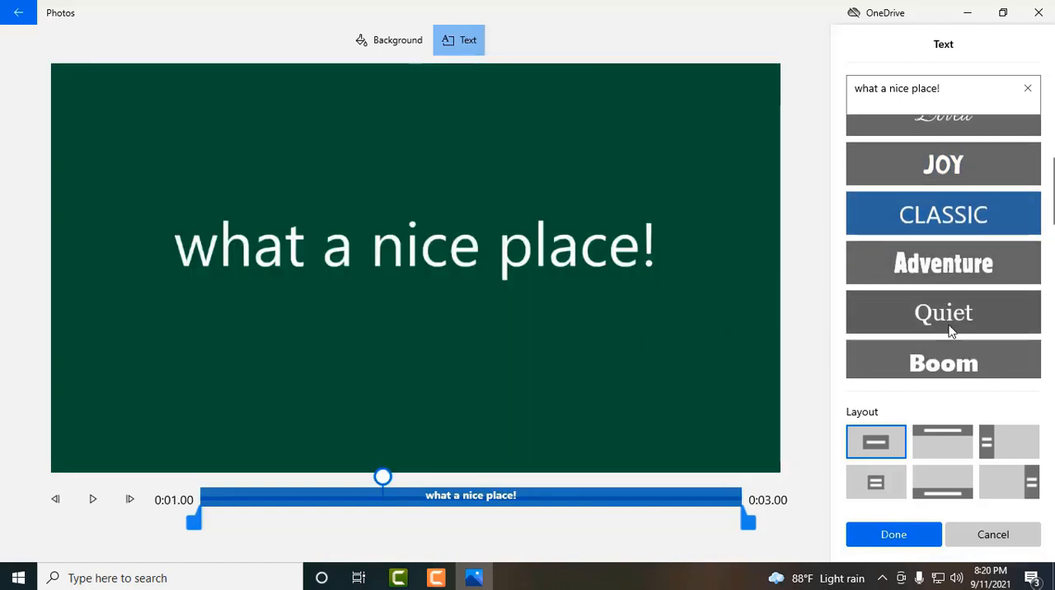
left_click(963, 305)
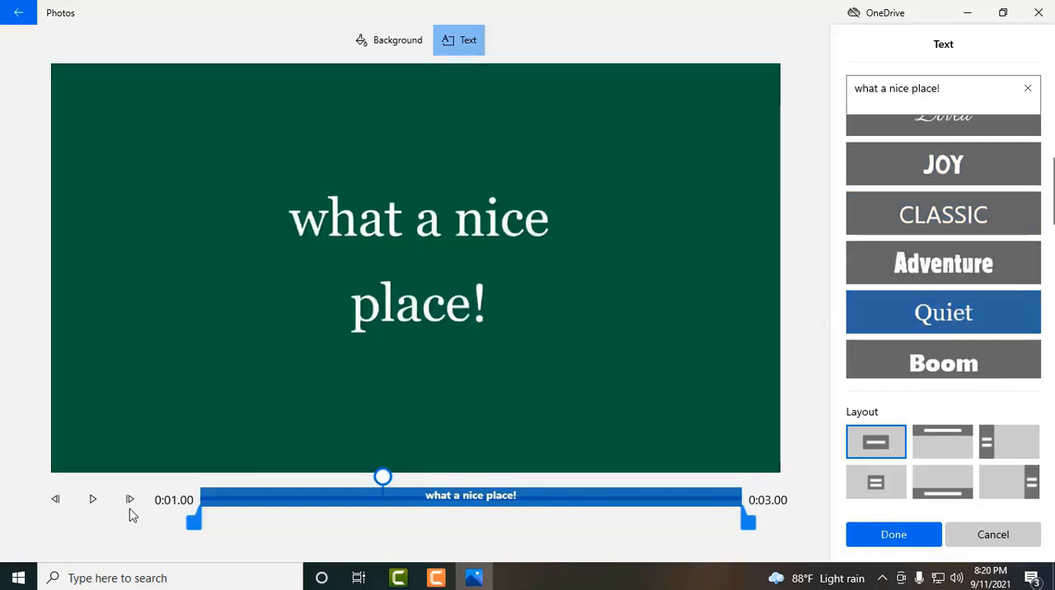
left_click(93, 499)
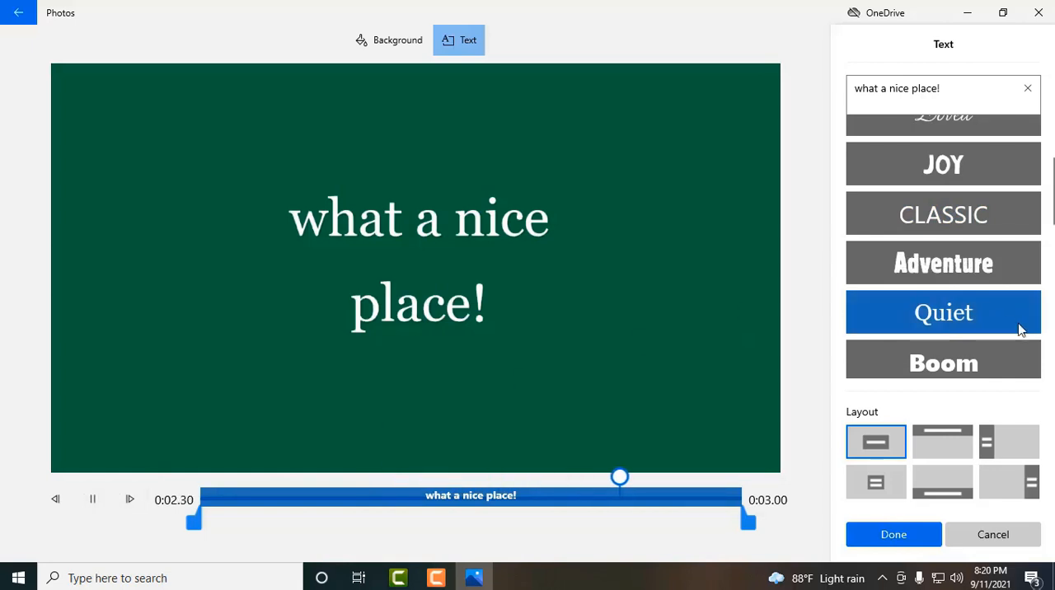
scroll(1006, 302, "down", 5)
scroll(1007, 316, "down", 3)
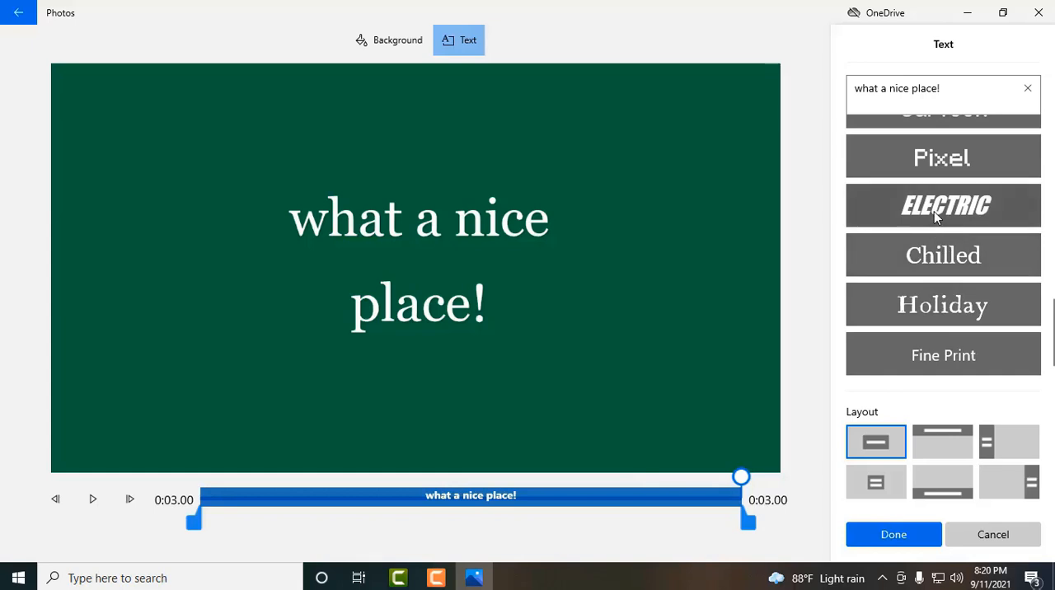
left_click(954, 158)
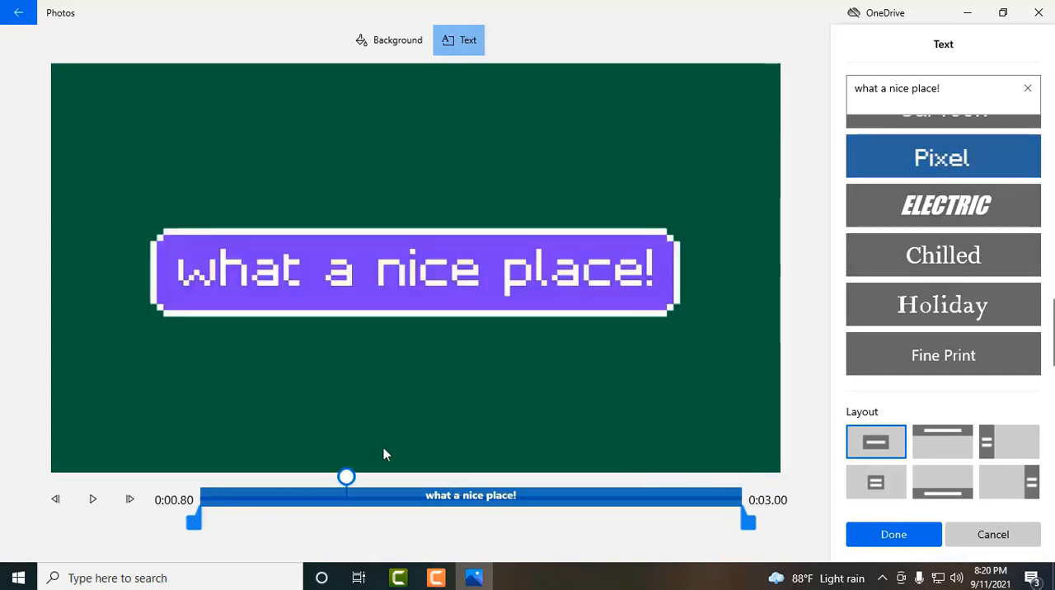
left_click(93, 500)
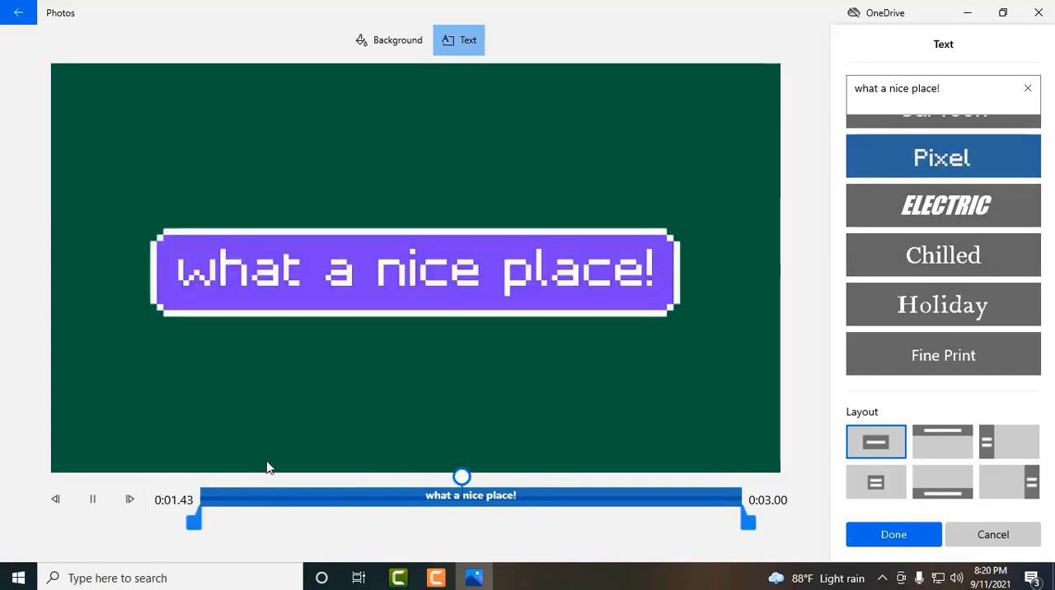
- Apply the Holiday text style to the title card, try a shorter text range, and restore it to the full 3 seconds
left_click(967, 307)
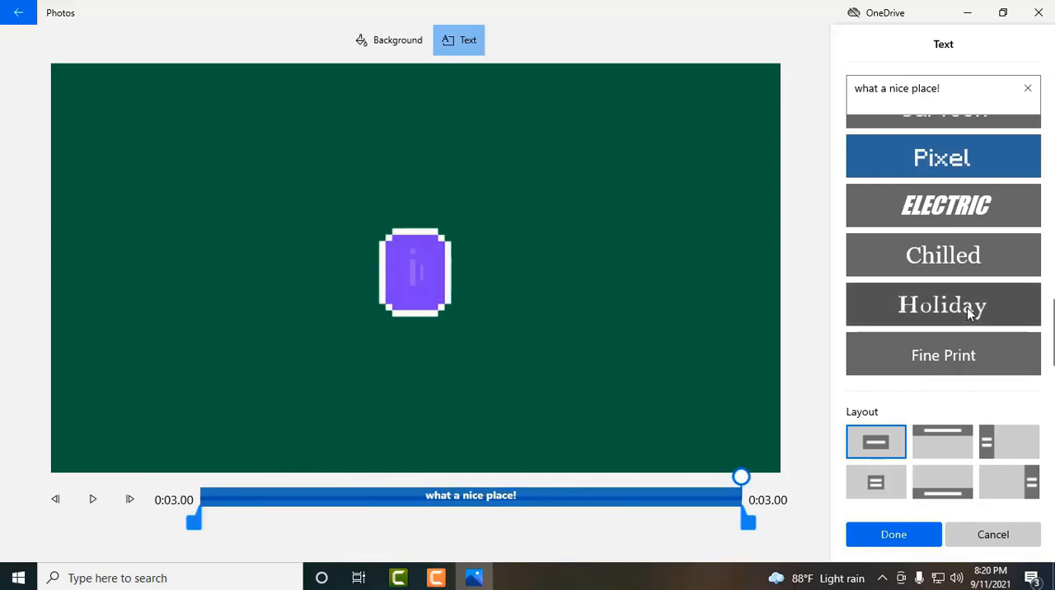
left_click(99, 503)
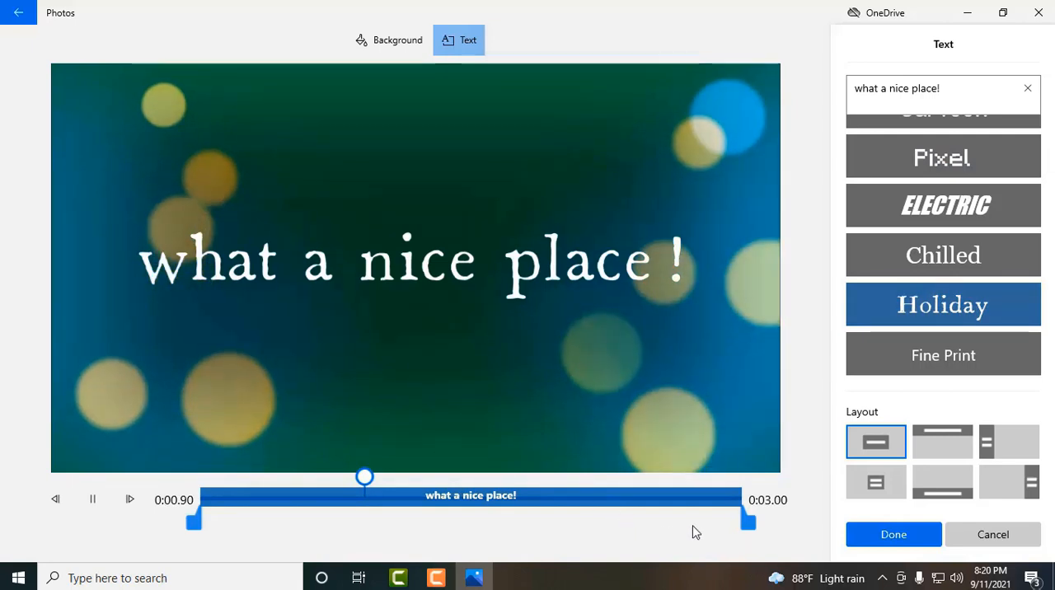
left_click_drag(612, 536, 436, 536)
left_click_drag(196, 535, 302, 531)
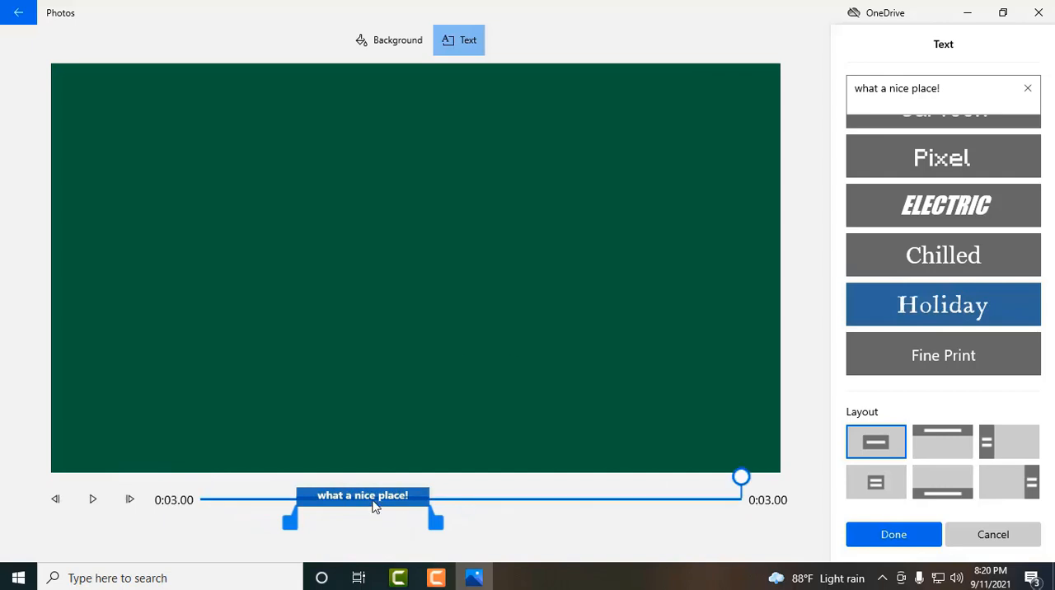
left_click_drag(440, 529, 755, 518)
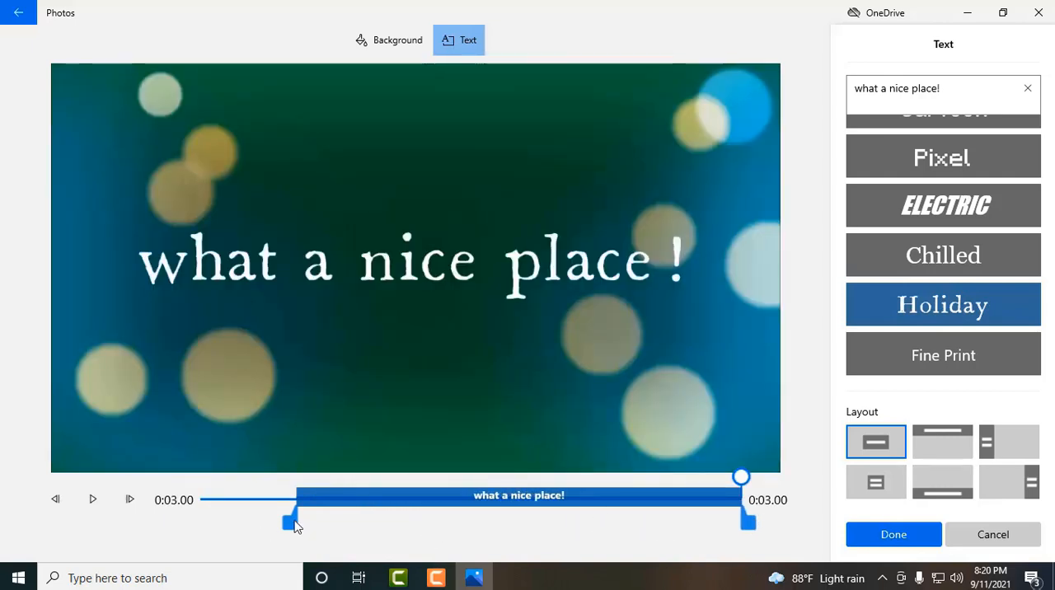
left_click_drag(295, 527, 195, 522)
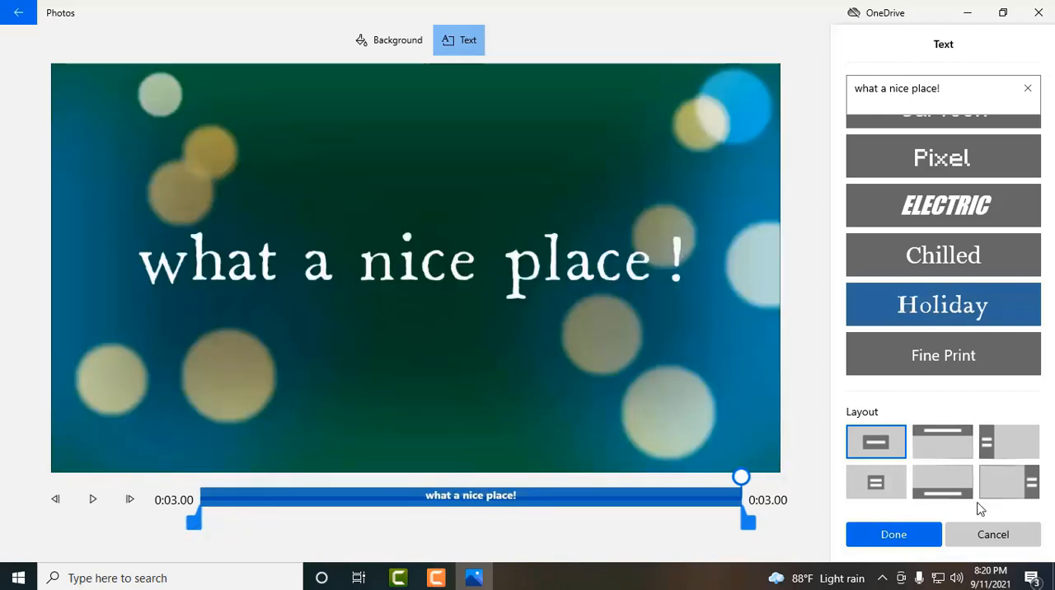
left_click(883, 532)
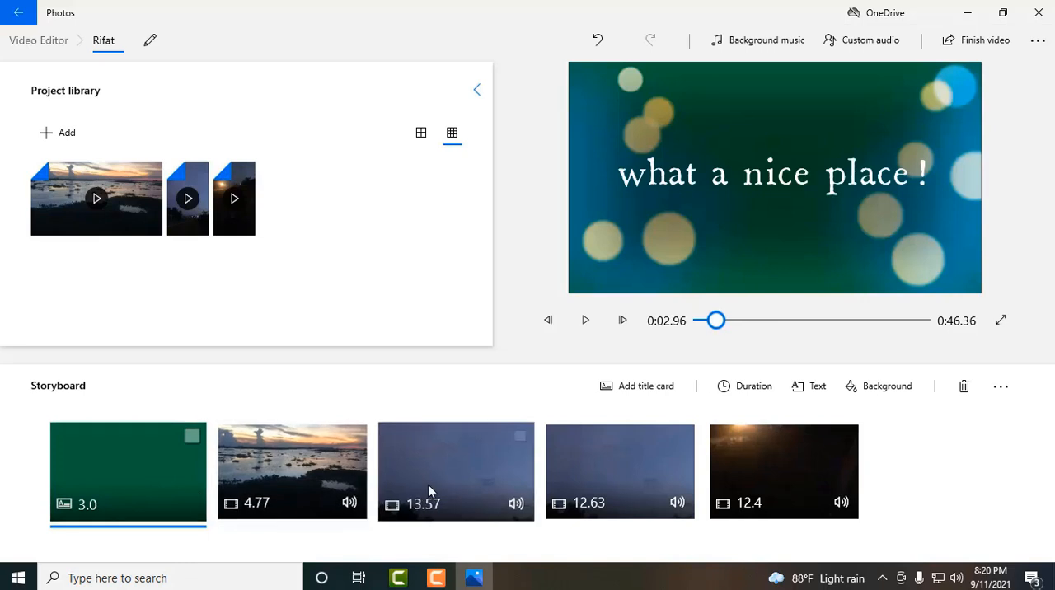
- Compare the Classic, Adventure, Pearl, Iceberg and Denim filters on the wide sunset clip and apply Adventure
left_click(349, 468)
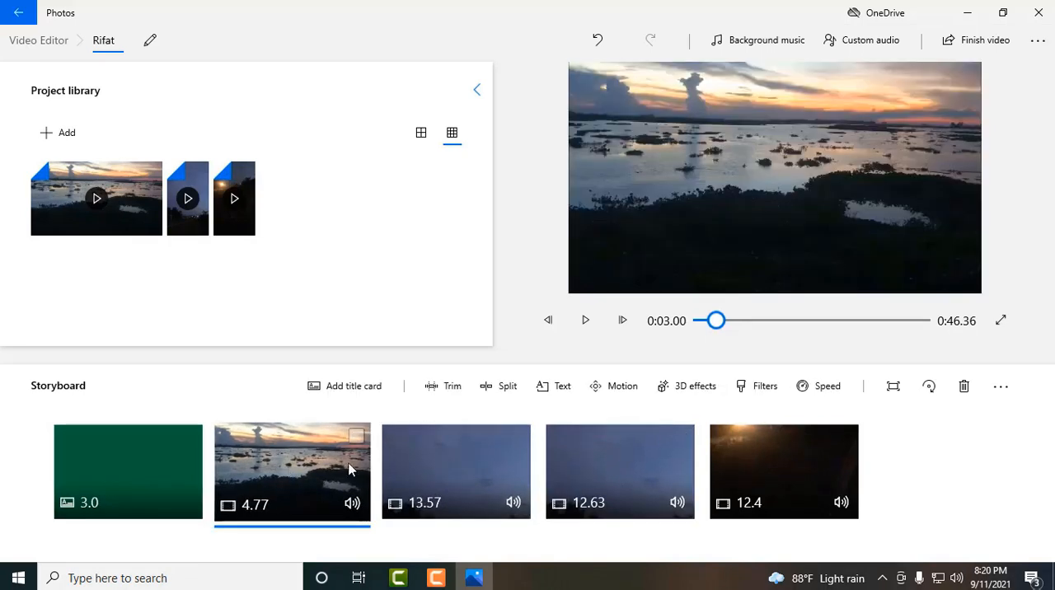
left_click(750, 387)
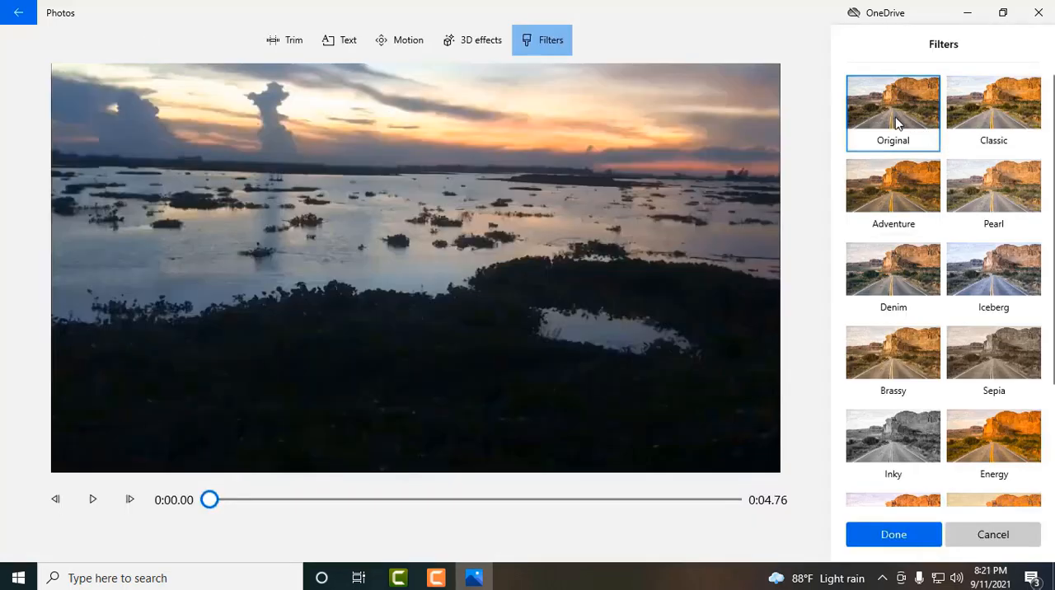
left_click(981, 115)
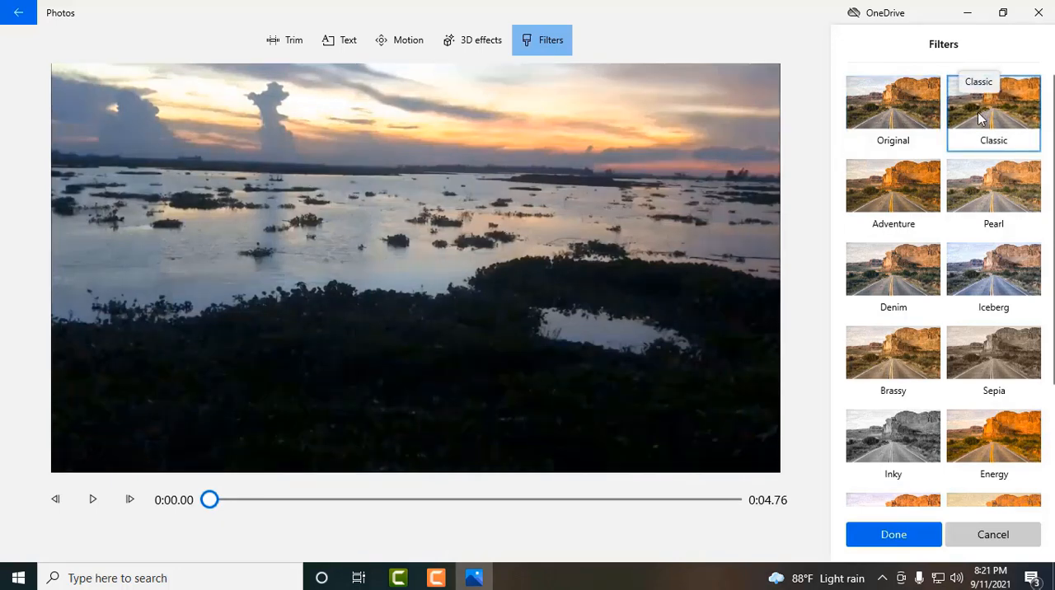
left_click(910, 189)
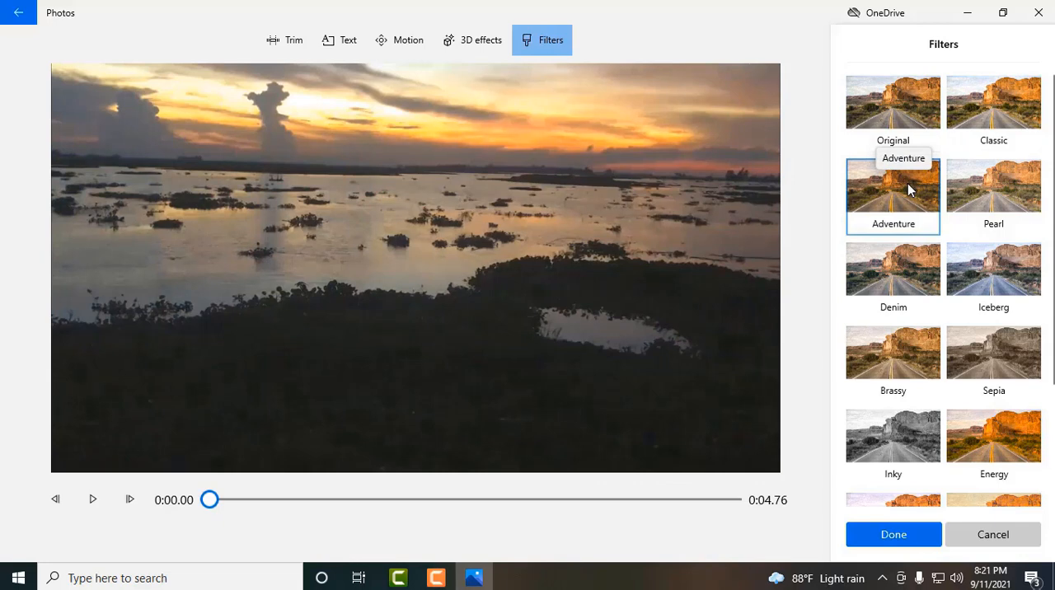
left_click(1014, 190)
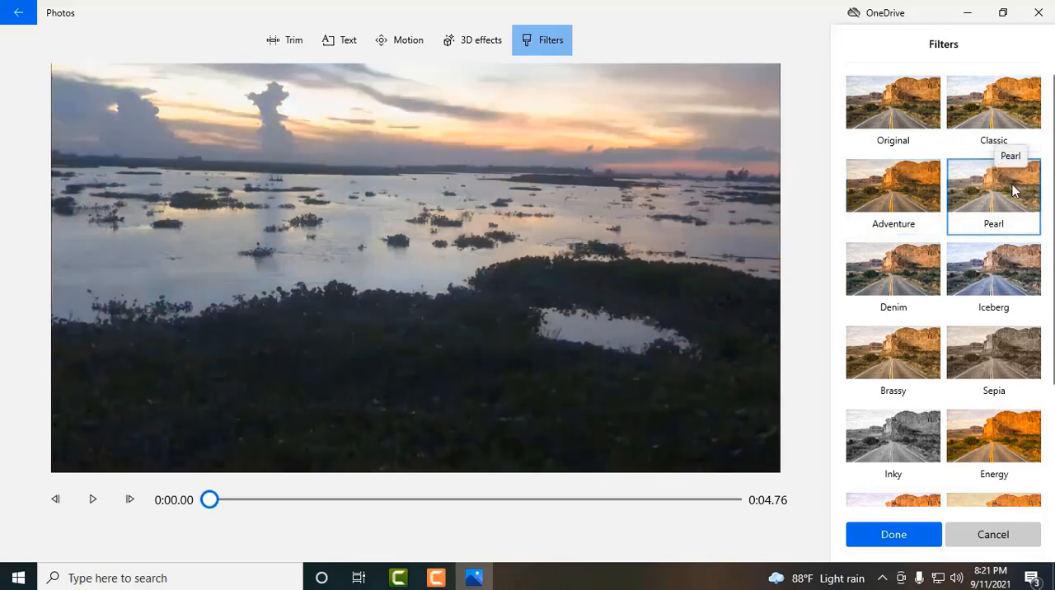
left_click(997, 282)
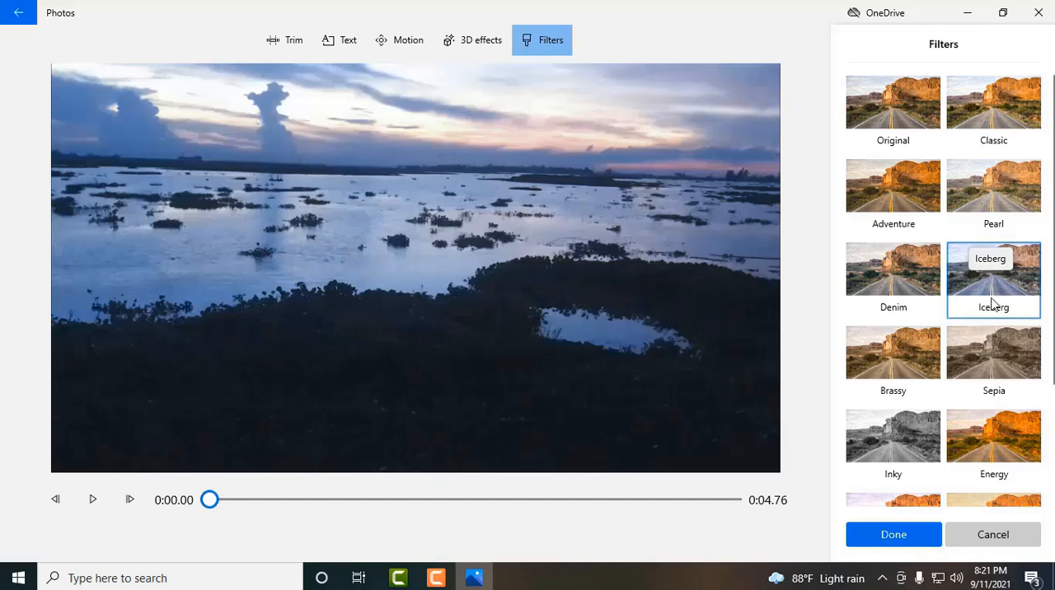
left_click(924, 290)
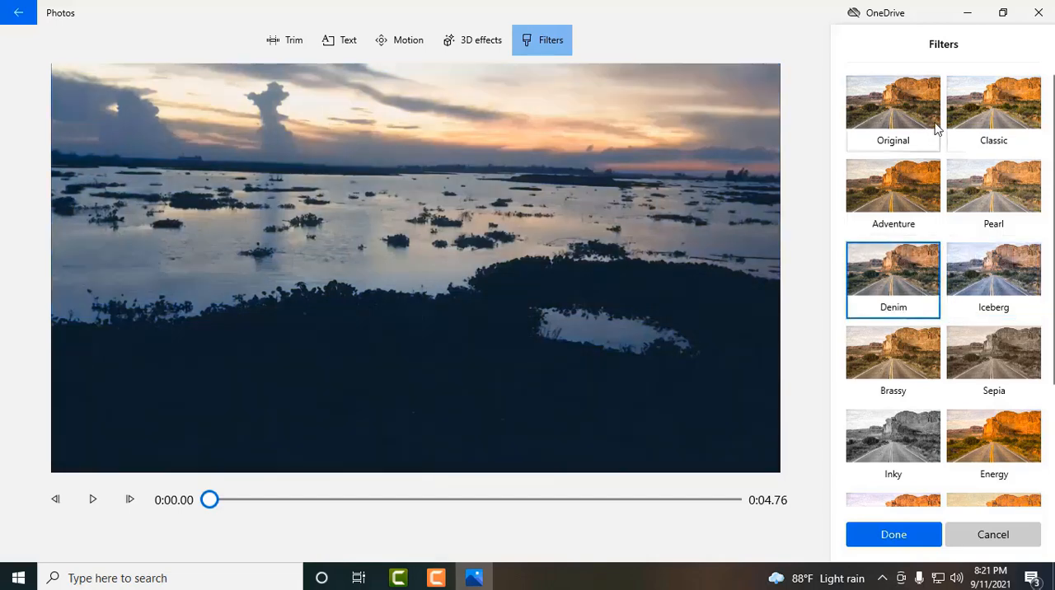
left_click(897, 182)
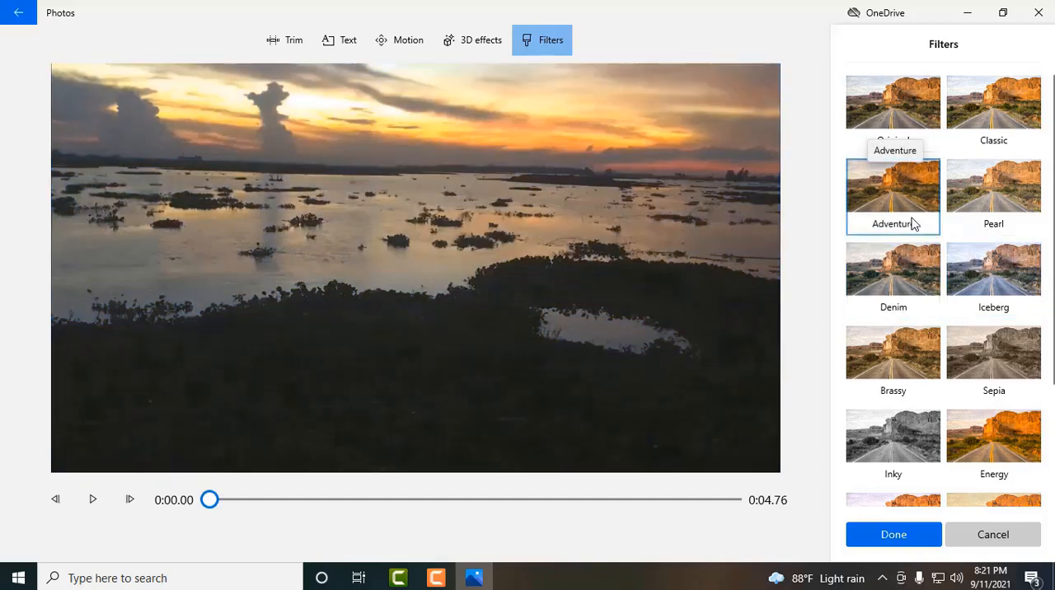
key("Return")
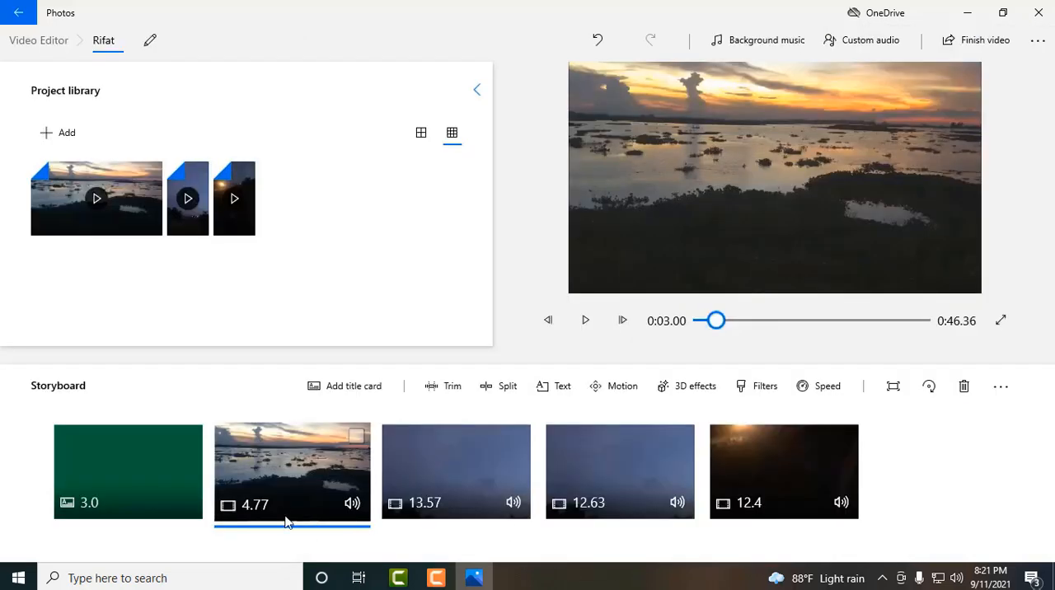
- Compare the Pearl, Iceberg and Loved filters on the 13.57-second clip and apply Loved
left_click(455, 456)
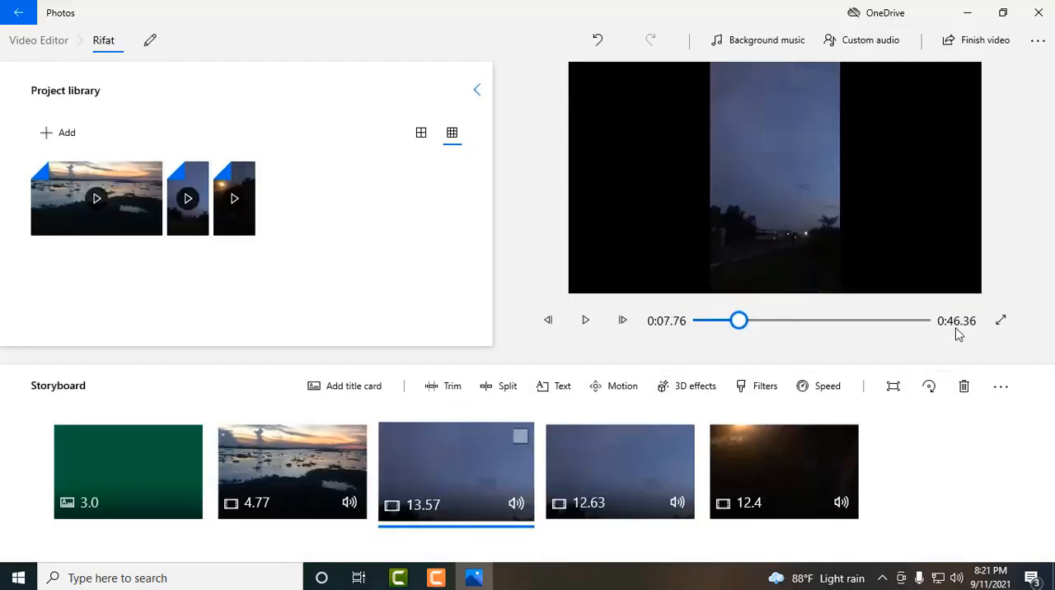
left_click(762, 394)
left_click(979, 136)
left_click(1022, 190)
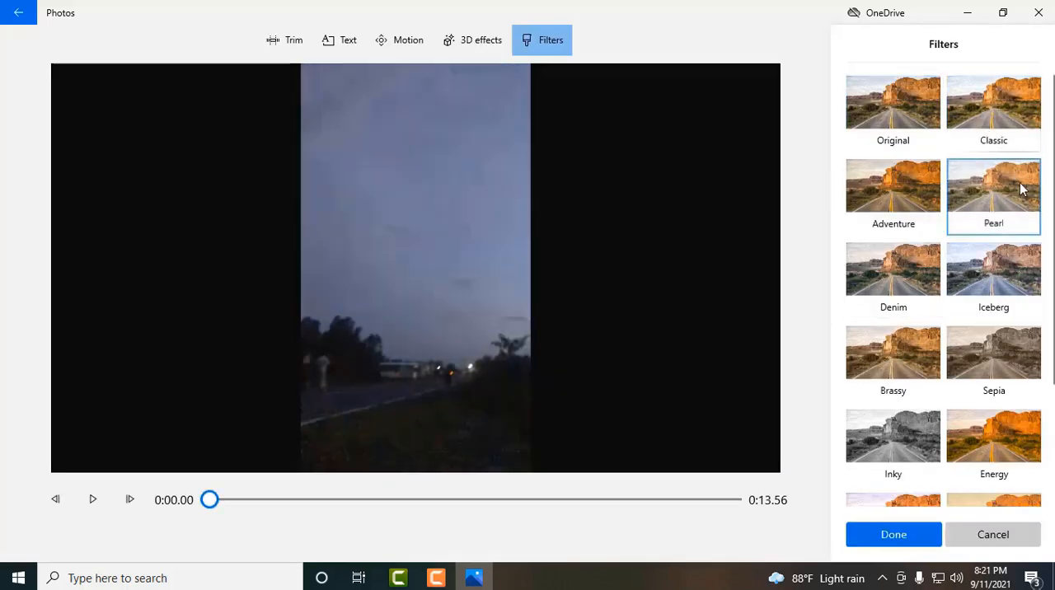
left_click(1012, 284)
scroll(948, 387, "down", 2)
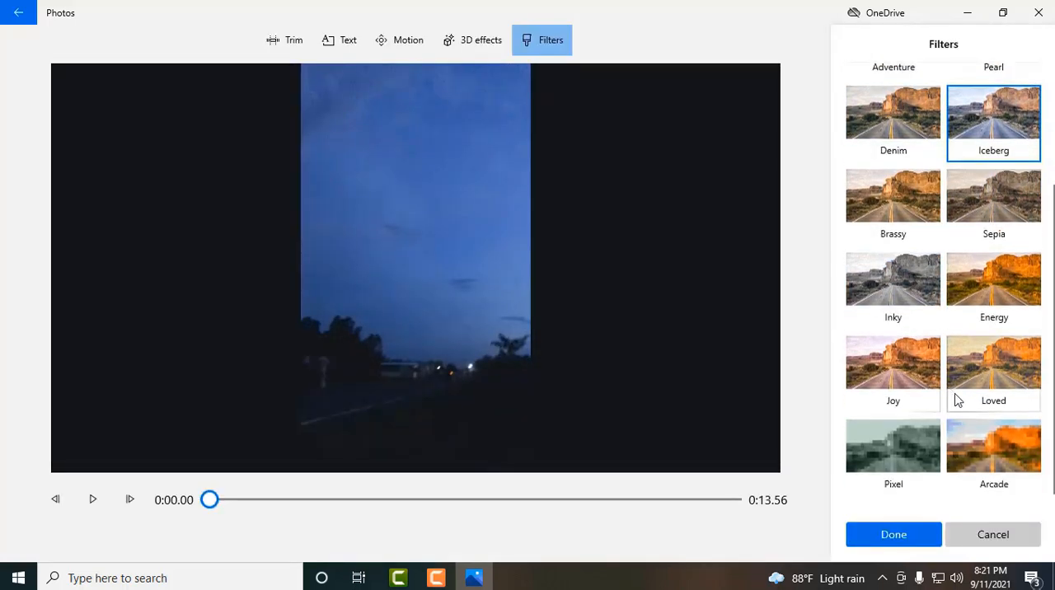
left_click(1004, 373)
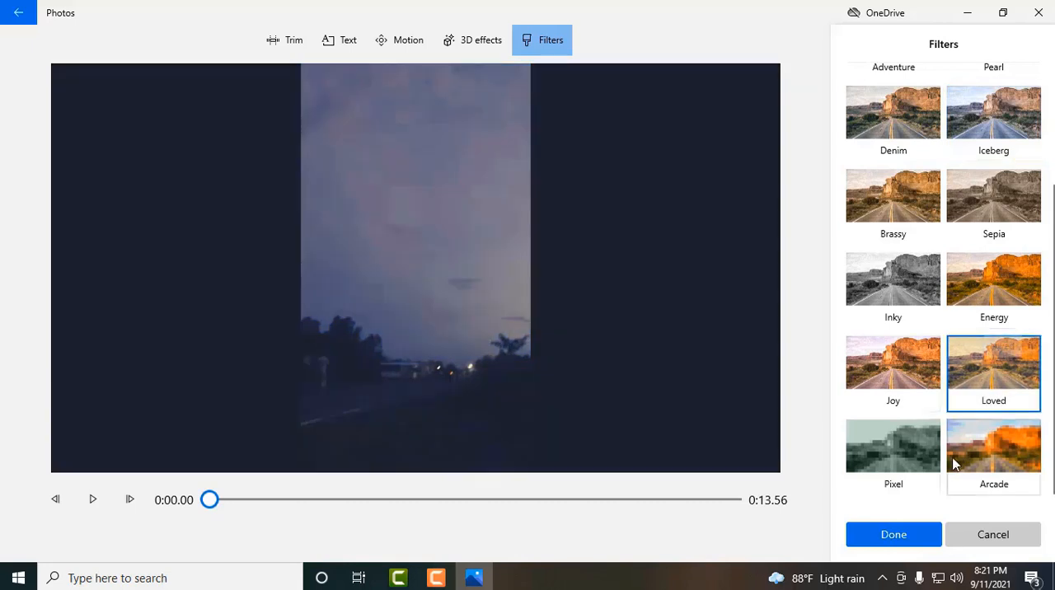
left_click(911, 533)
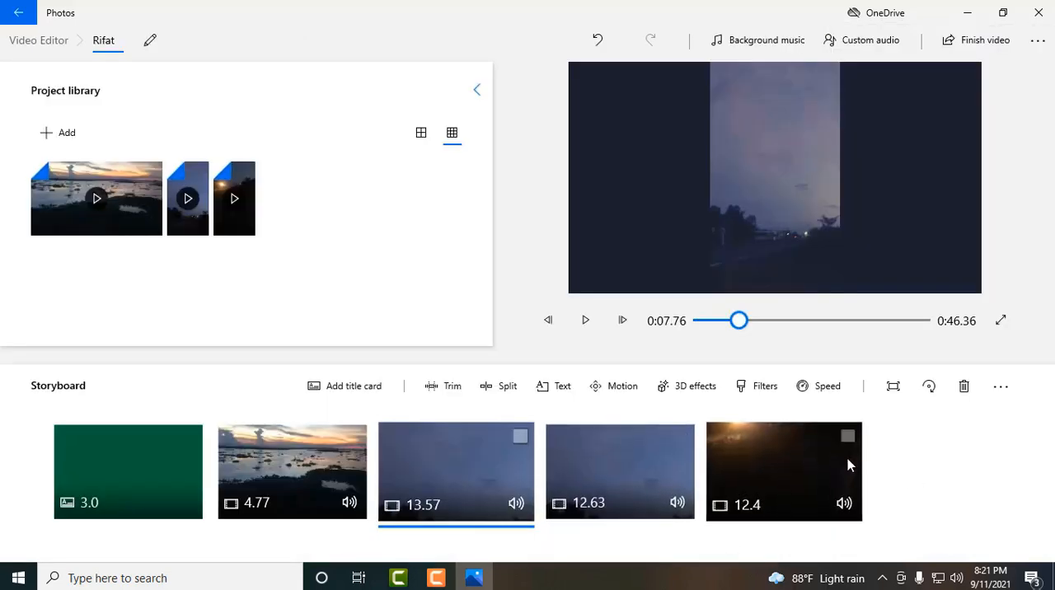
- Review the title card's text settings without changing them
left_click(94, 463)
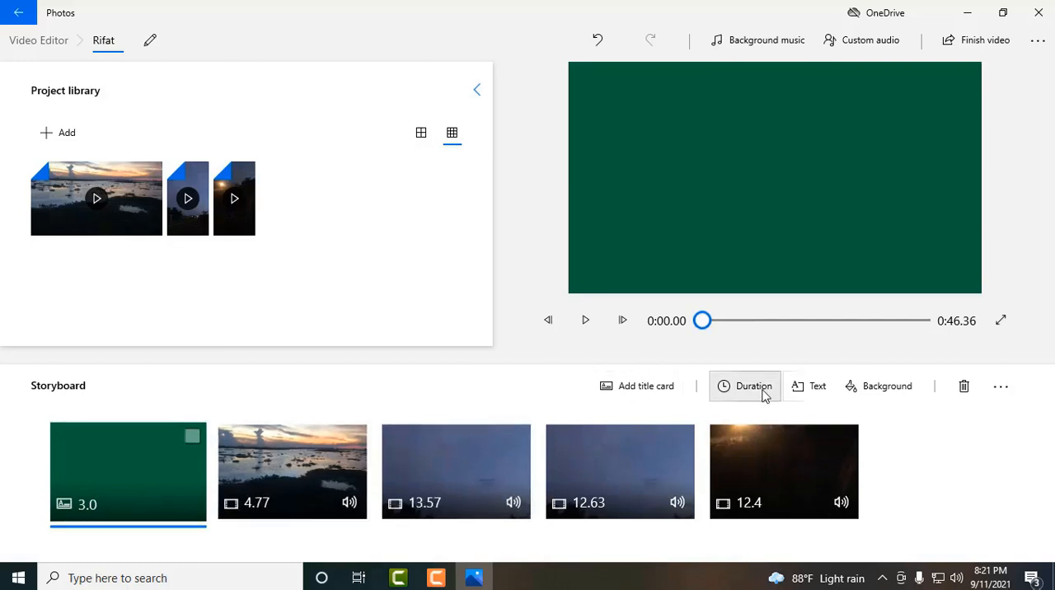
left_click(798, 393)
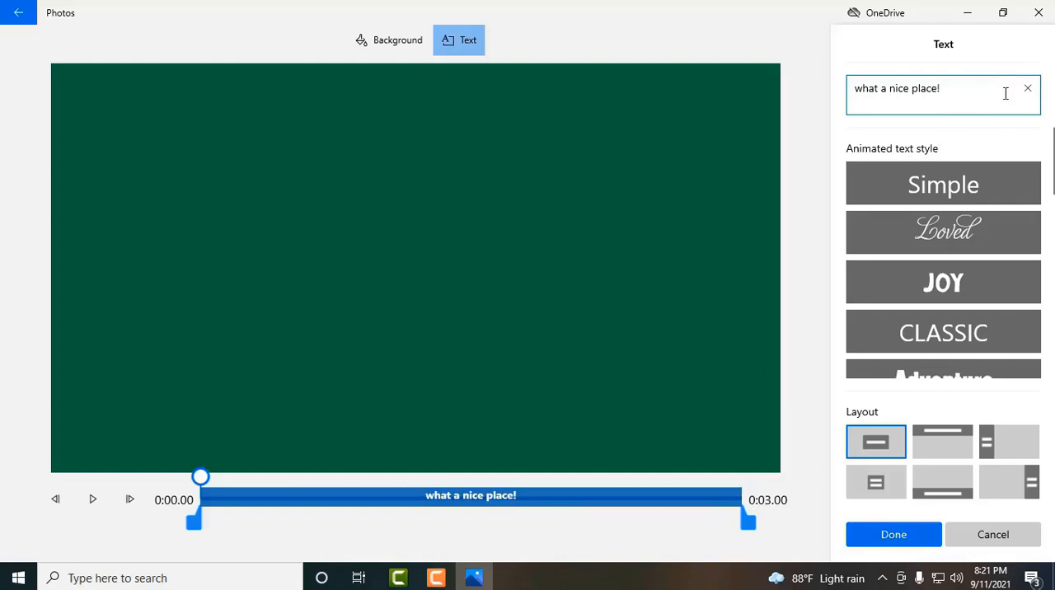
left_click(886, 534)
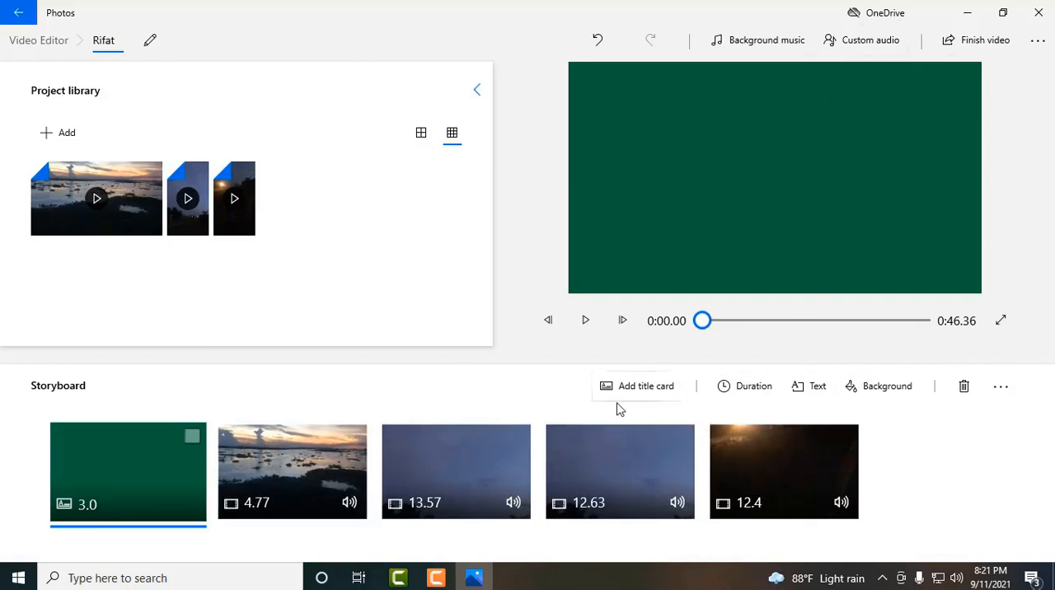
- Set the playback speed of the wide sunset clip to 2x
left_click(313, 489)
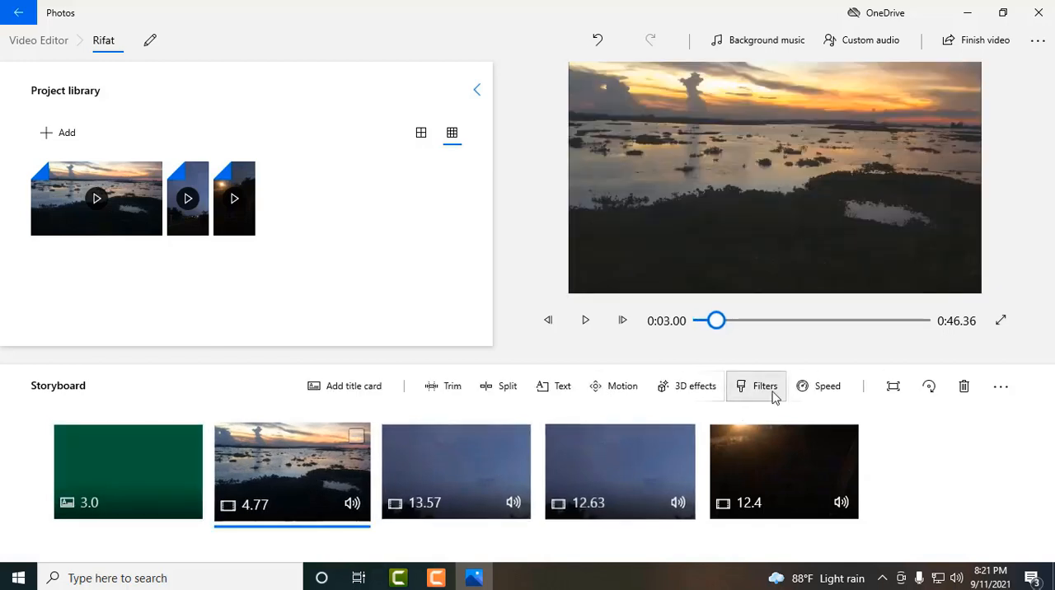
left_click(815, 395)
left_click_drag(823, 341, 861, 340)
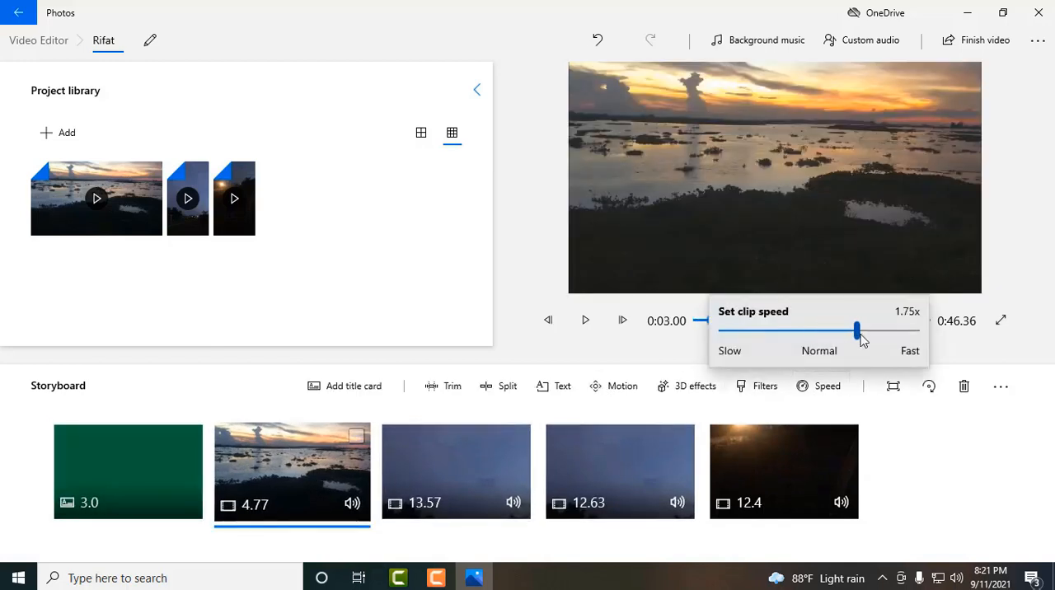
left_click(490, 454)
left_click(823, 387)
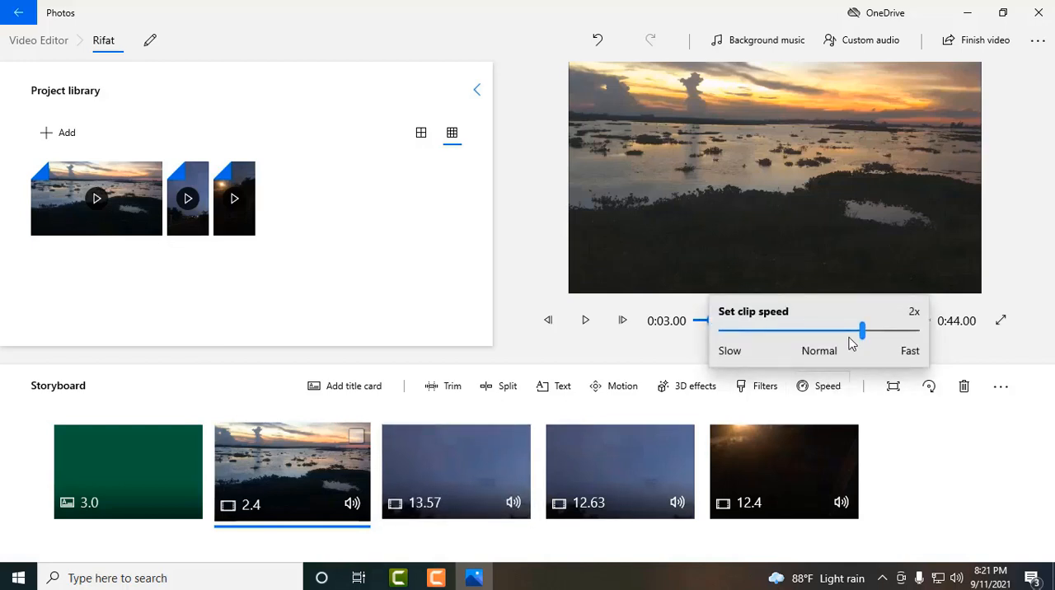
left_click(650, 483)
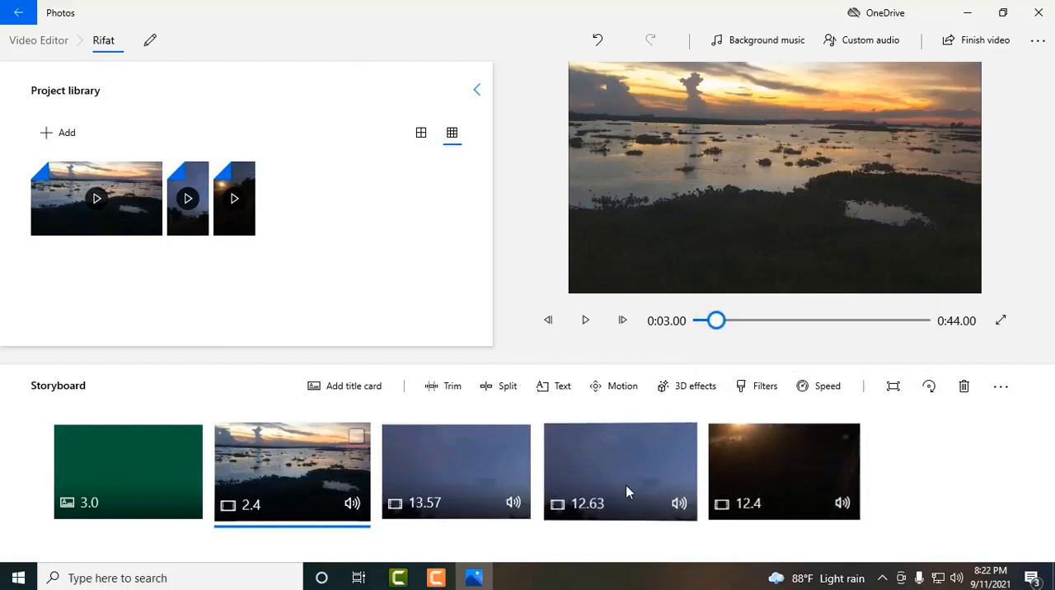
- Set the playback speed of the 12.63-second clip to 2x and recheck the speed setting
left_click(625, 486)
left_click(819, 387)
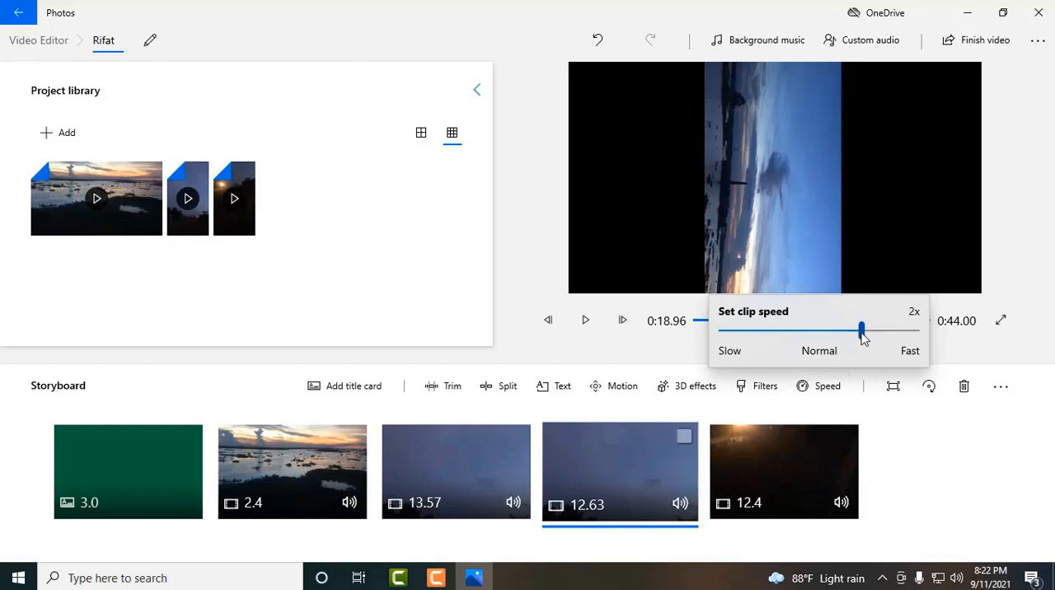
left_click(828, 457)
left_click(822, 389)
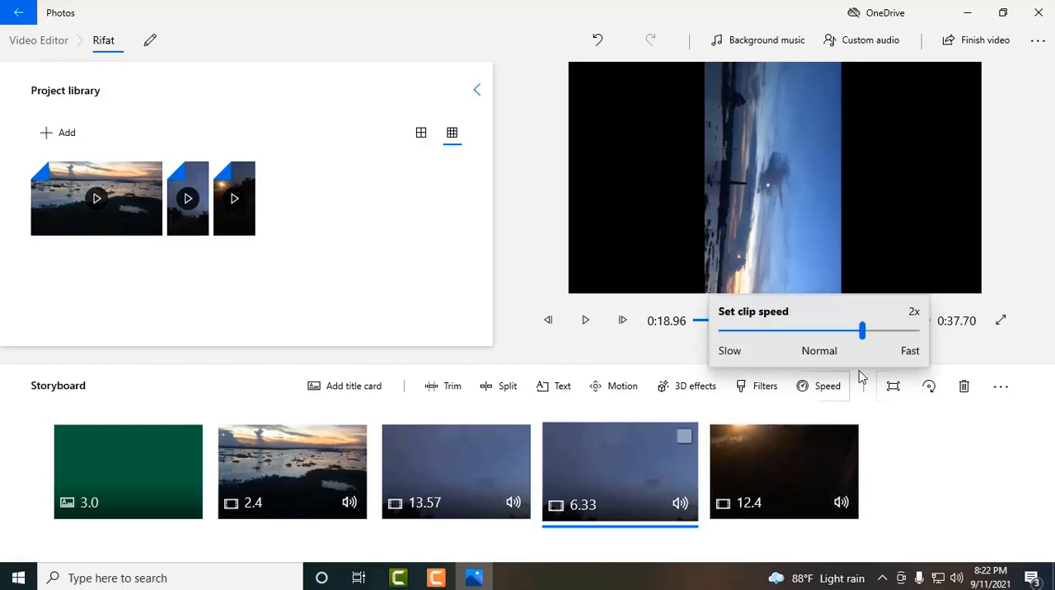
left_click(803, 466)
- Play the title card in the preview to check its animated text, pausing before the sunset clip
left_click(803, 465)
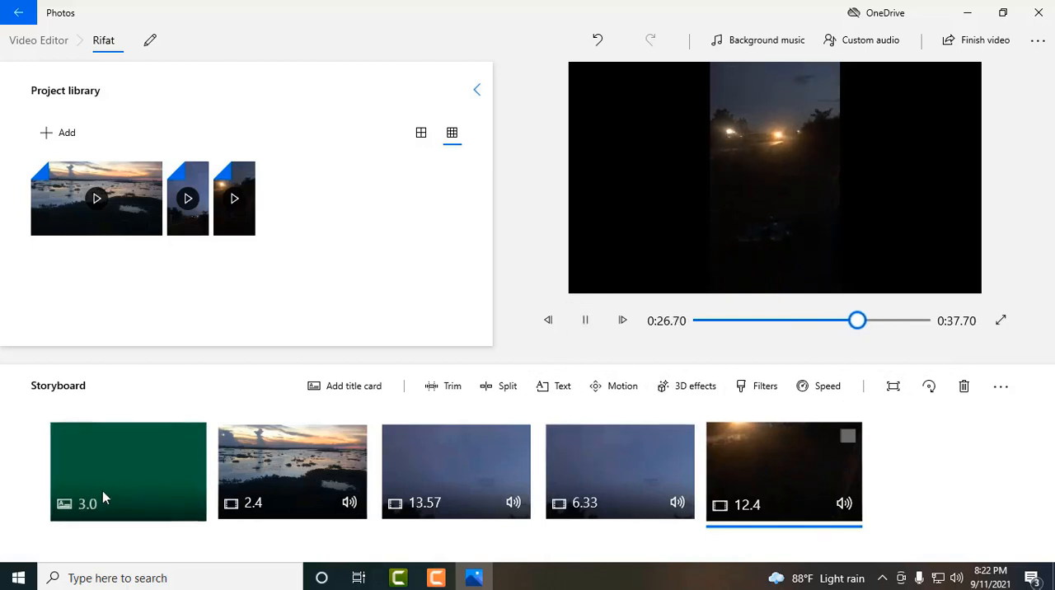
left_click(204, 471)
left_click(585, 321)
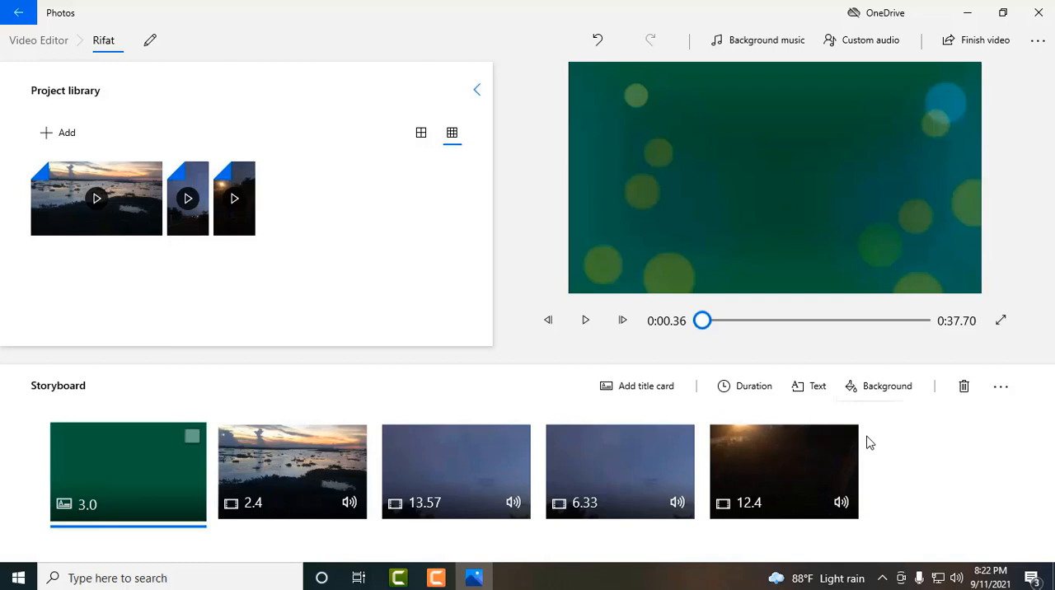
left_click(585, 321)
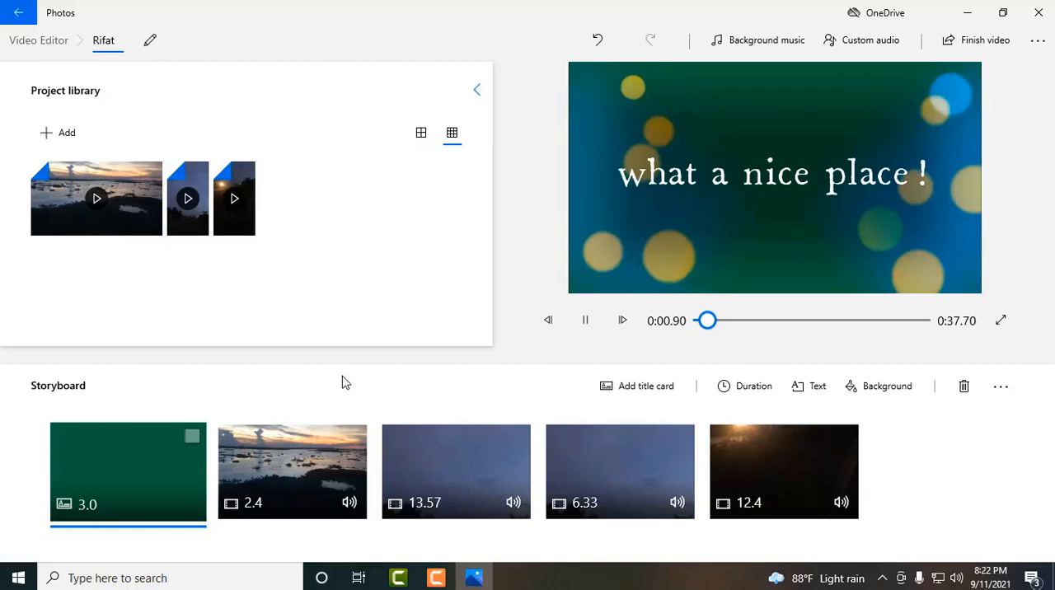
left_click(584, 325)
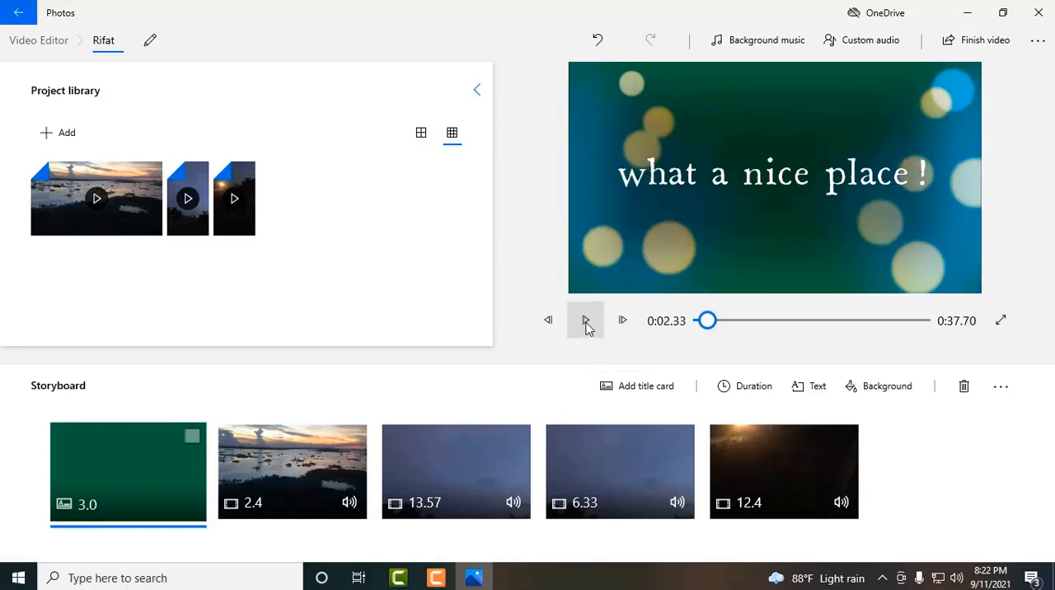
- Change the title card's duration to 1 second and play the video in the preview
right_click(118, 472)
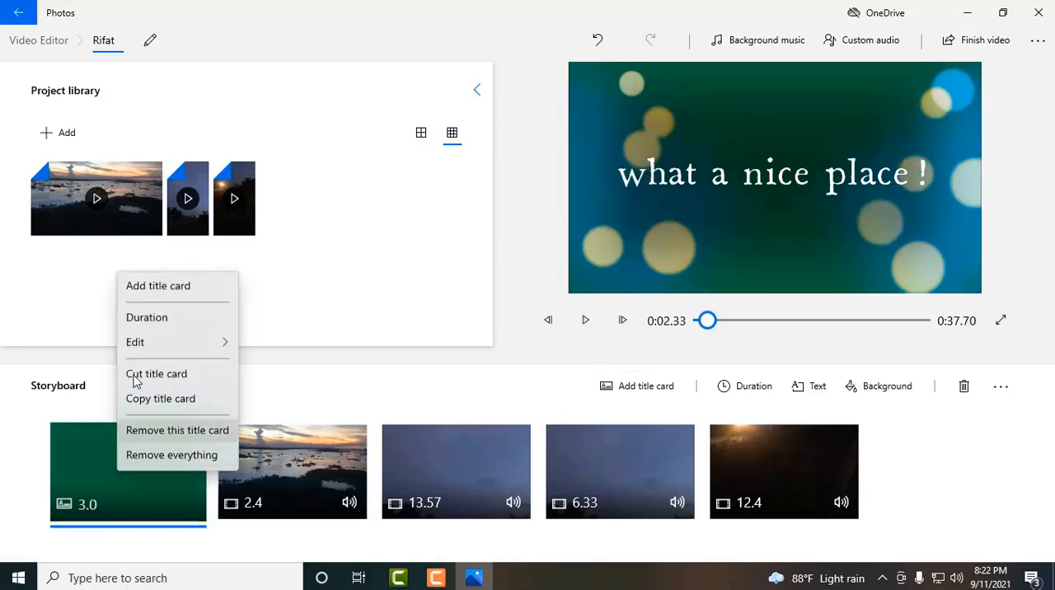
left_click(147, 320)
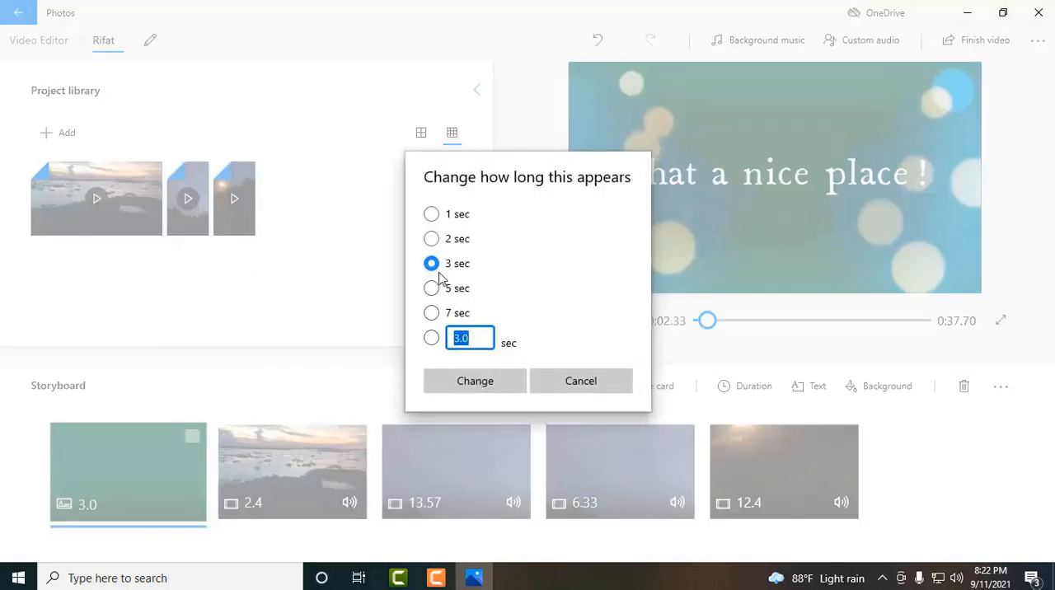
left_click(431, 215)
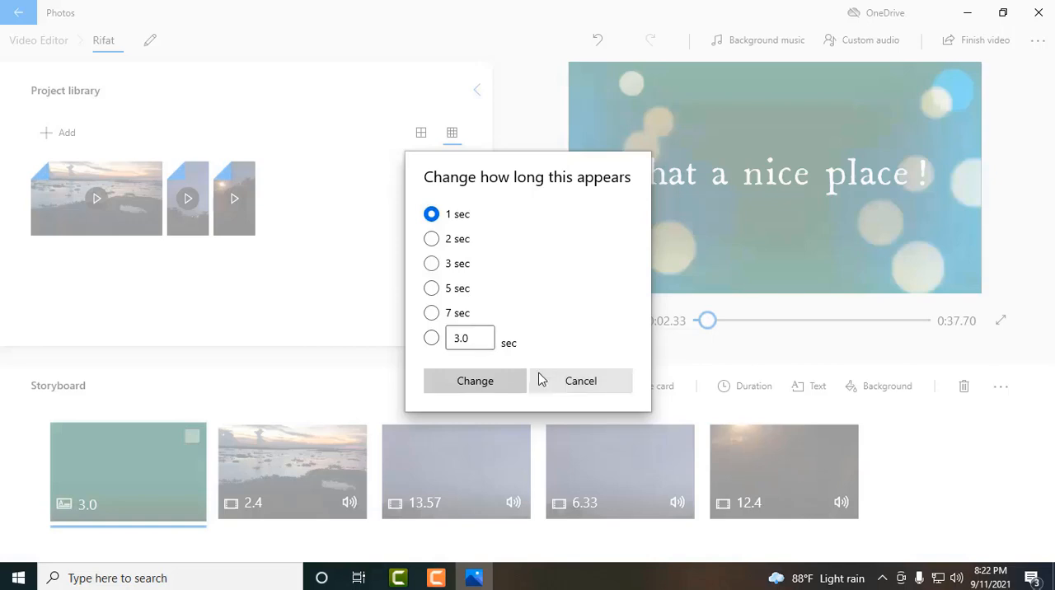
left_click(477, 379)
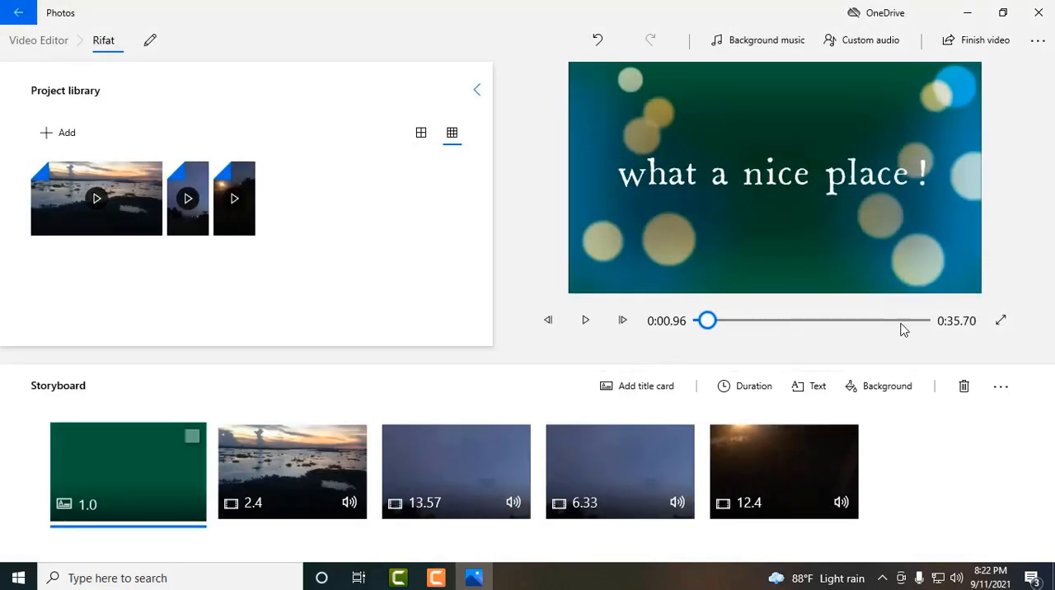
left_click(586, 322)
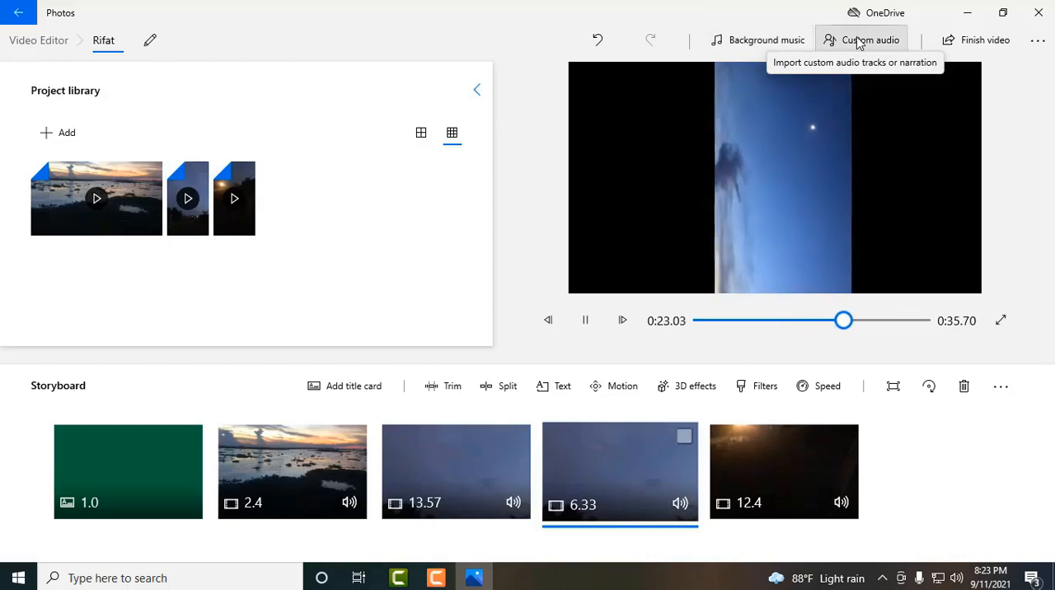
- Browse the background music tracks, preview Taking Flight and add it to the video
left_click(777, 45)
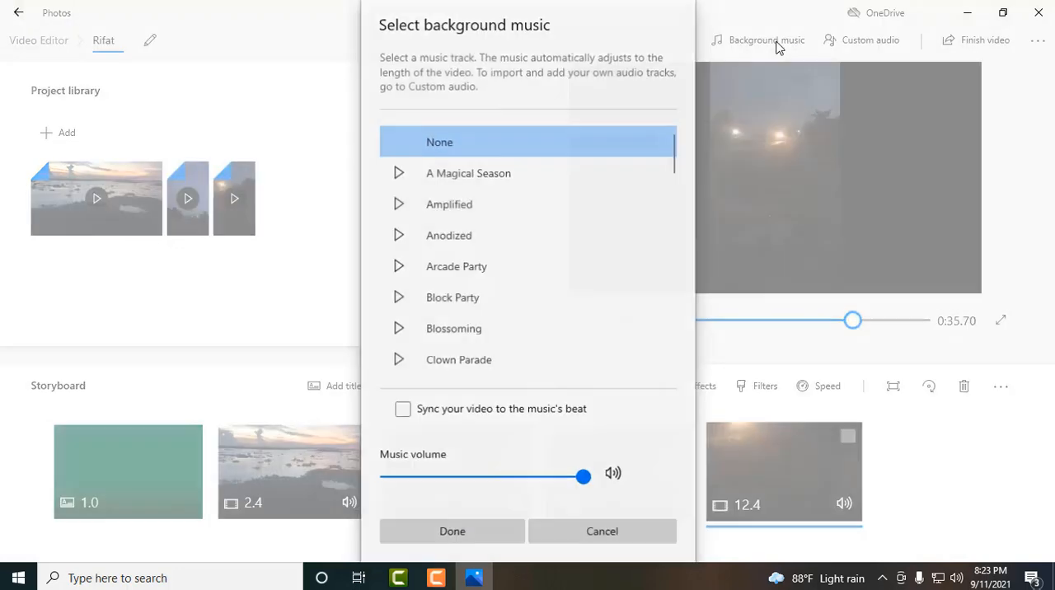
left_click(399, 173)
scroll(486, 320, "down", 5)
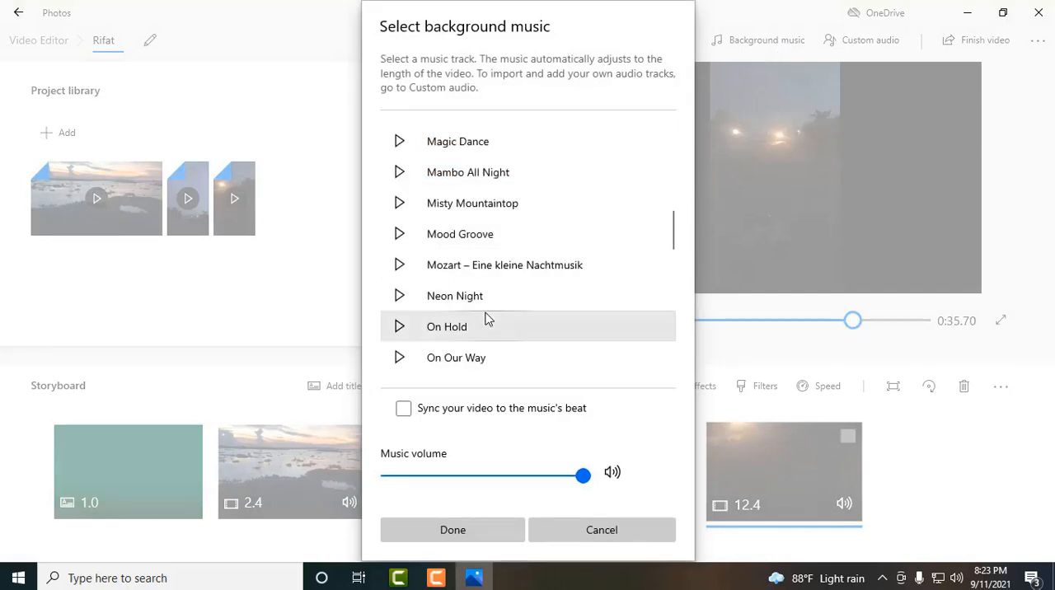
scroll(491, 318, "down", 5)
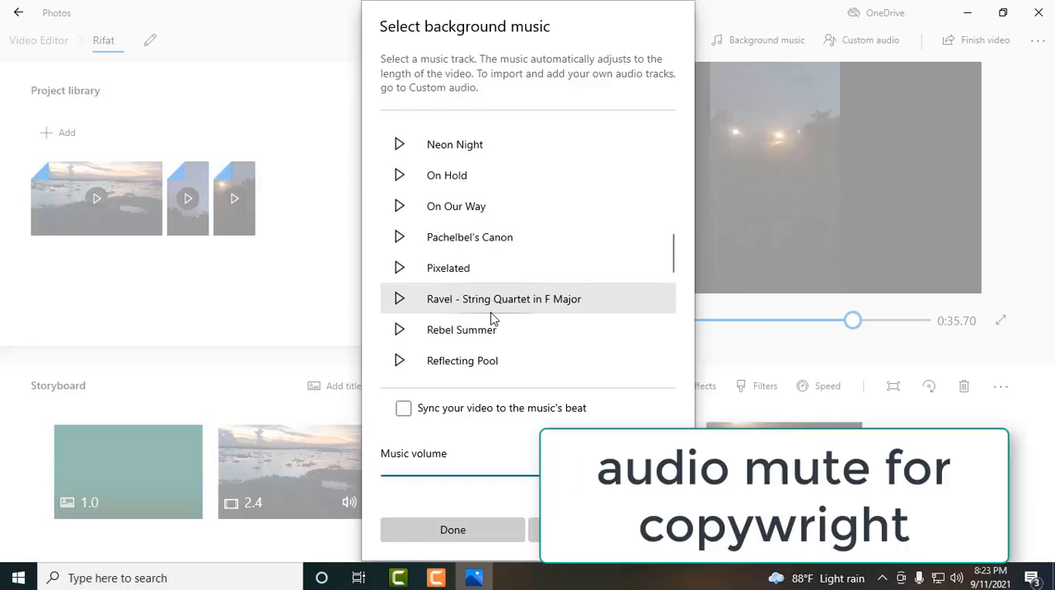
scroll(492, 319, "down", 5)
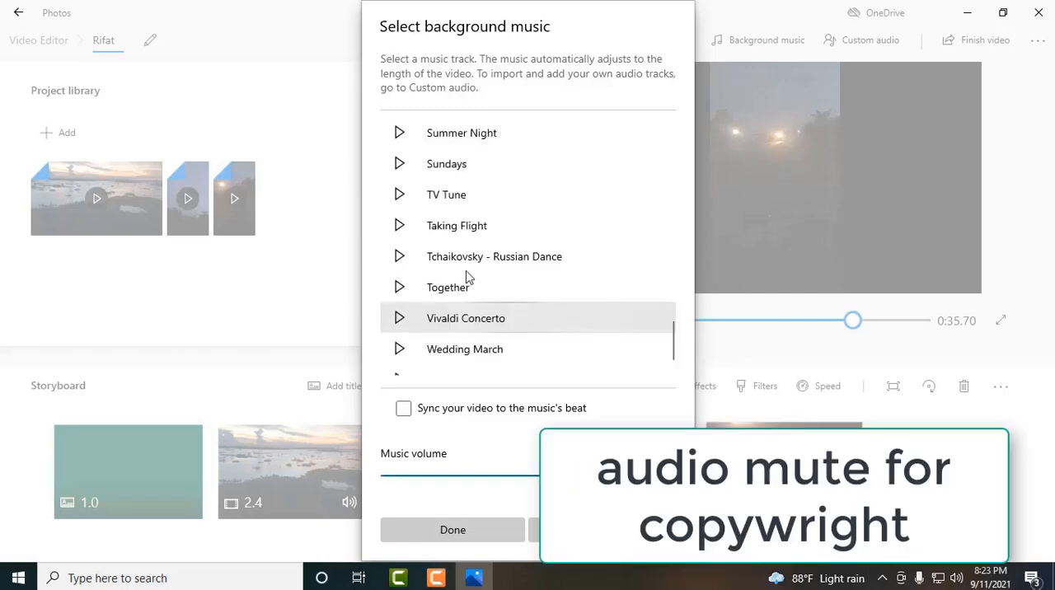
left_click(401, 227)
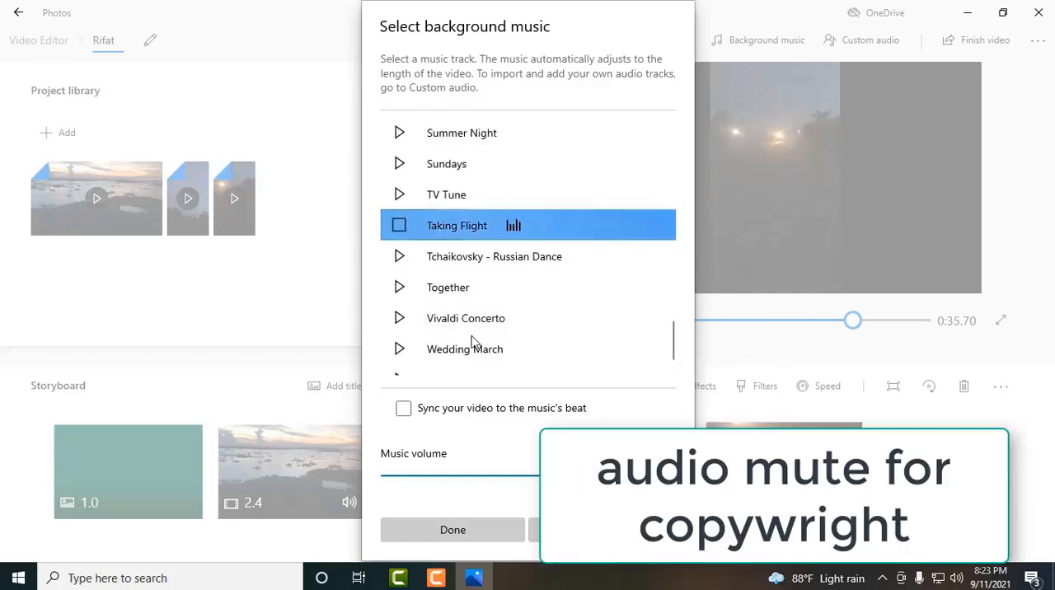
left_click(486, 531)
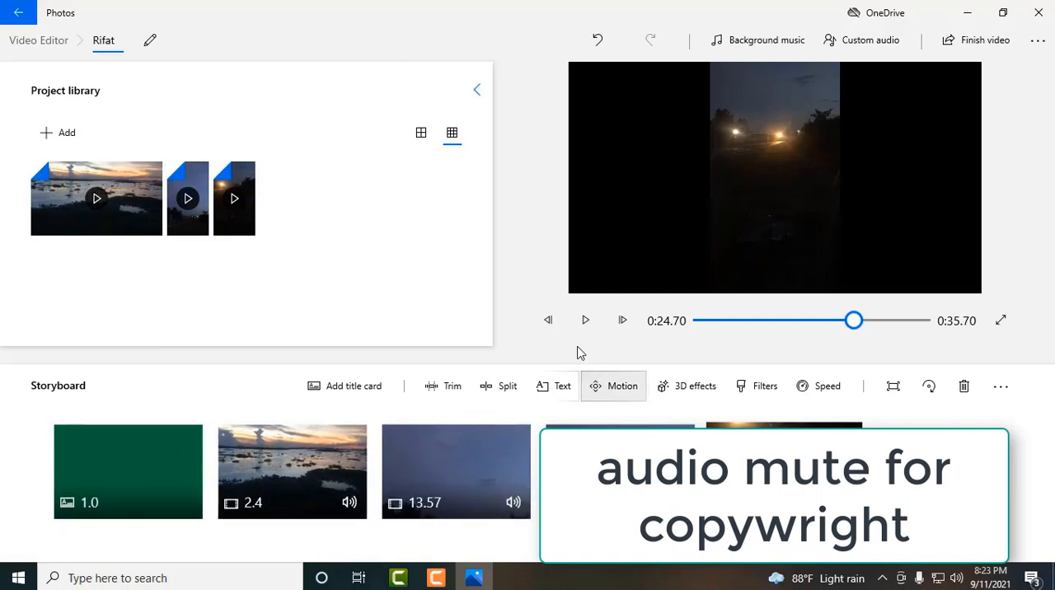
- Play part of the last clip with the new music and look at the custom audio import page
left_click(586, 321)
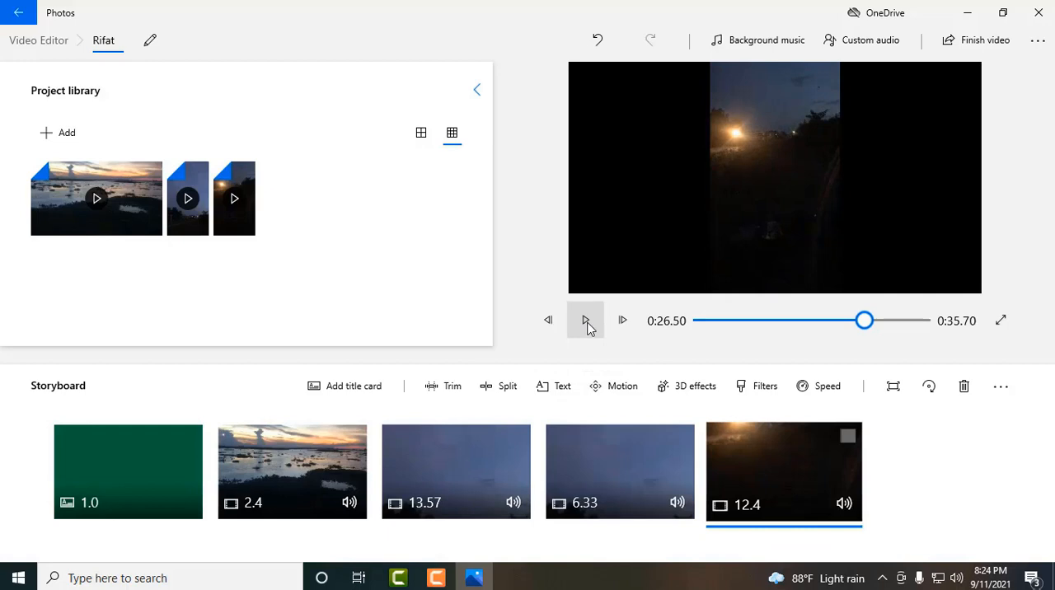
left_click(875, 41)
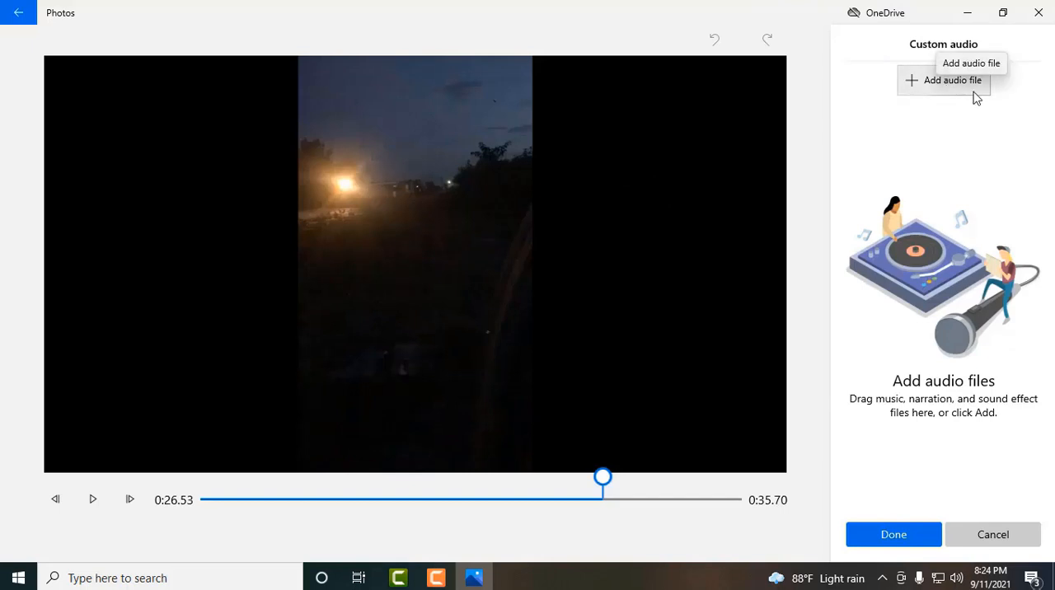
left_click(3, 7)
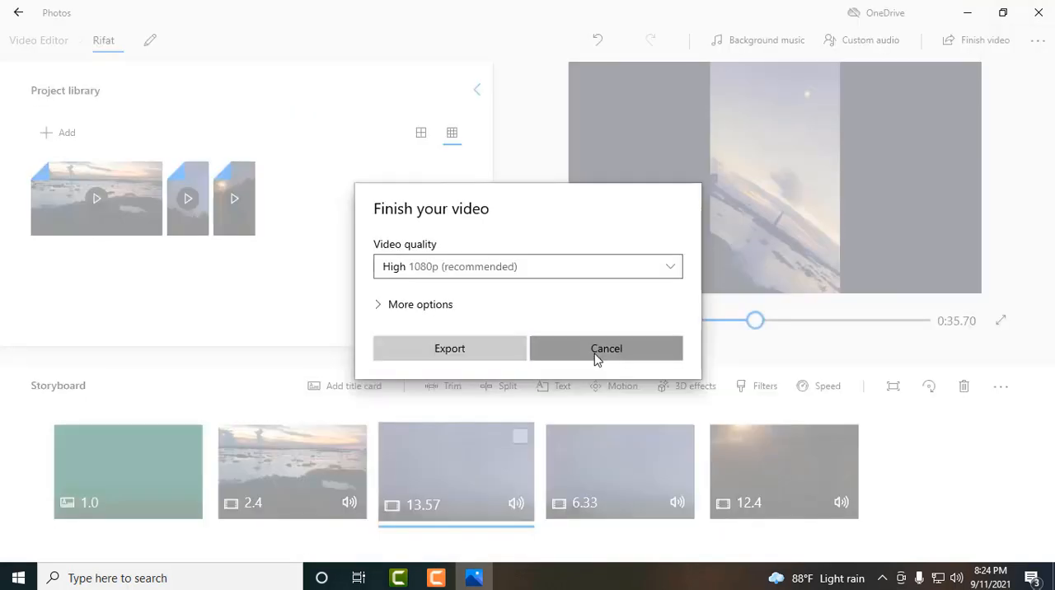
- Add the Atomic motion 3D effect to the 13.57-second clip at 0:05.36, enlarge it over the frame's lower right and save it
left_click(596, 356)
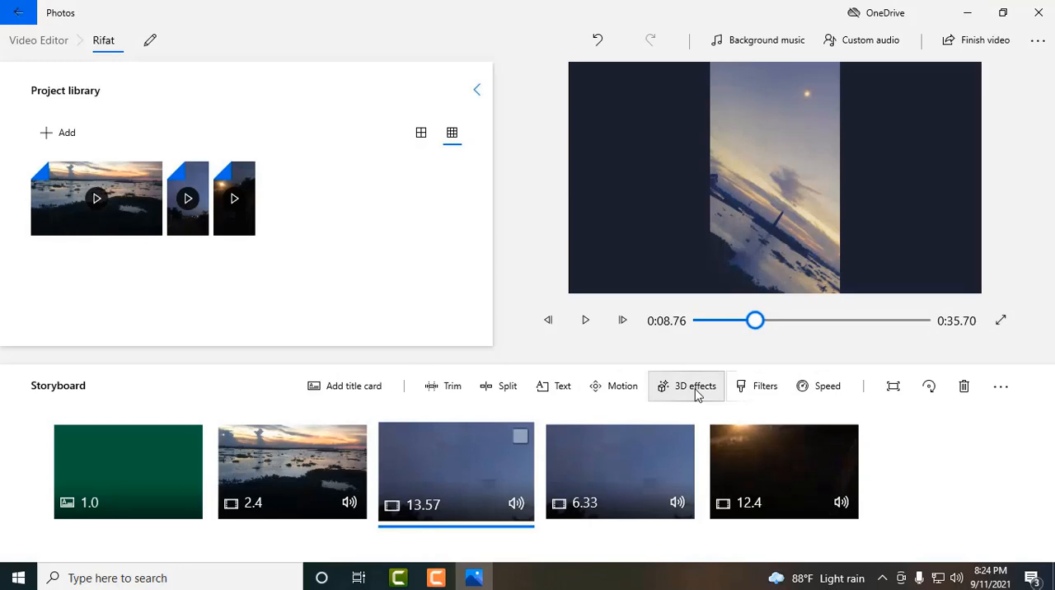
left_click(696, 388)
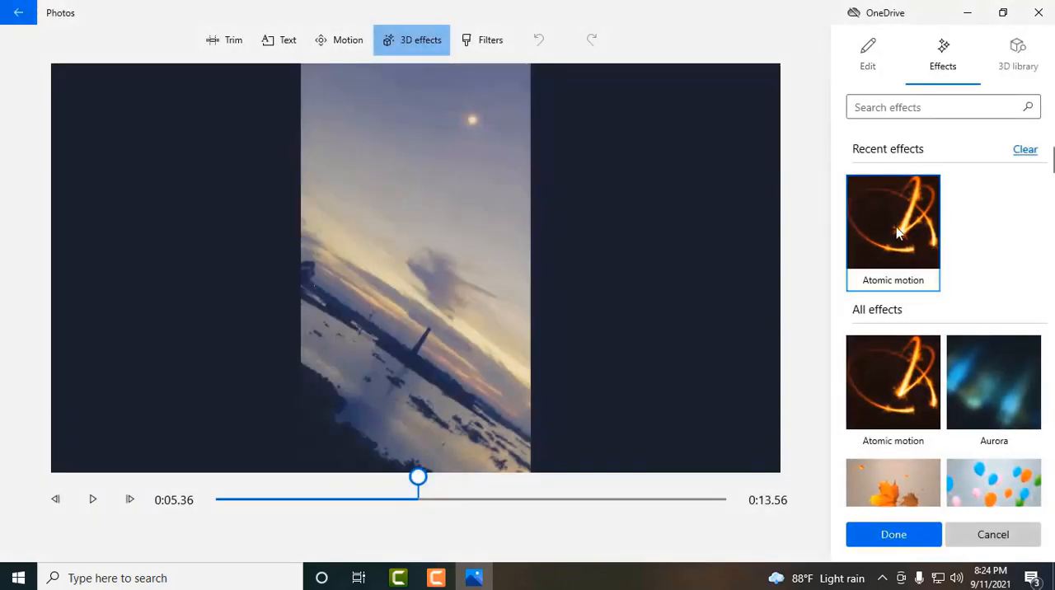
left_click(897, 229)
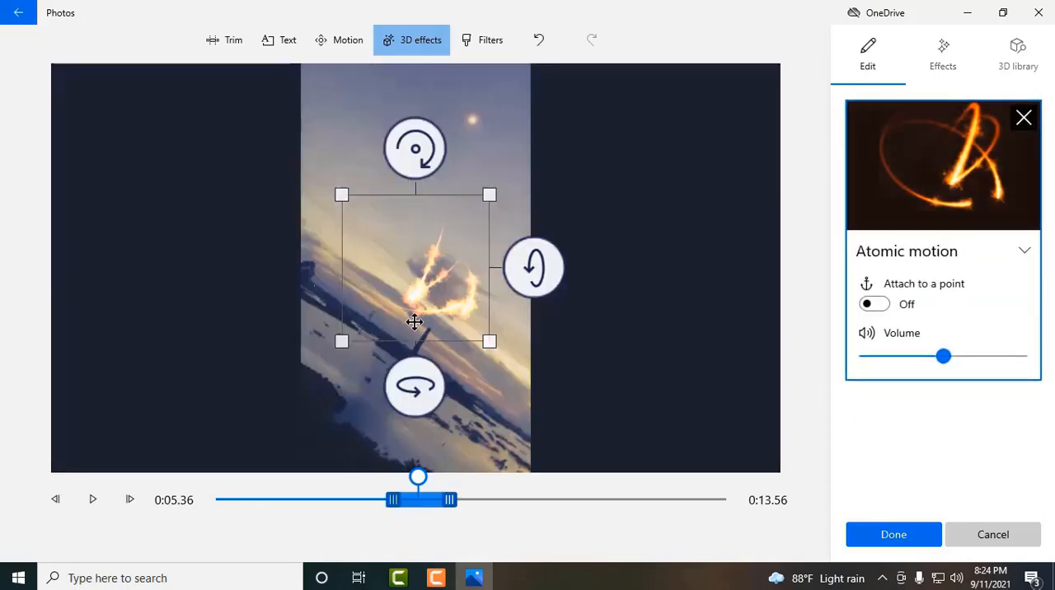
left_click_drag(572, 388, 582, 397)
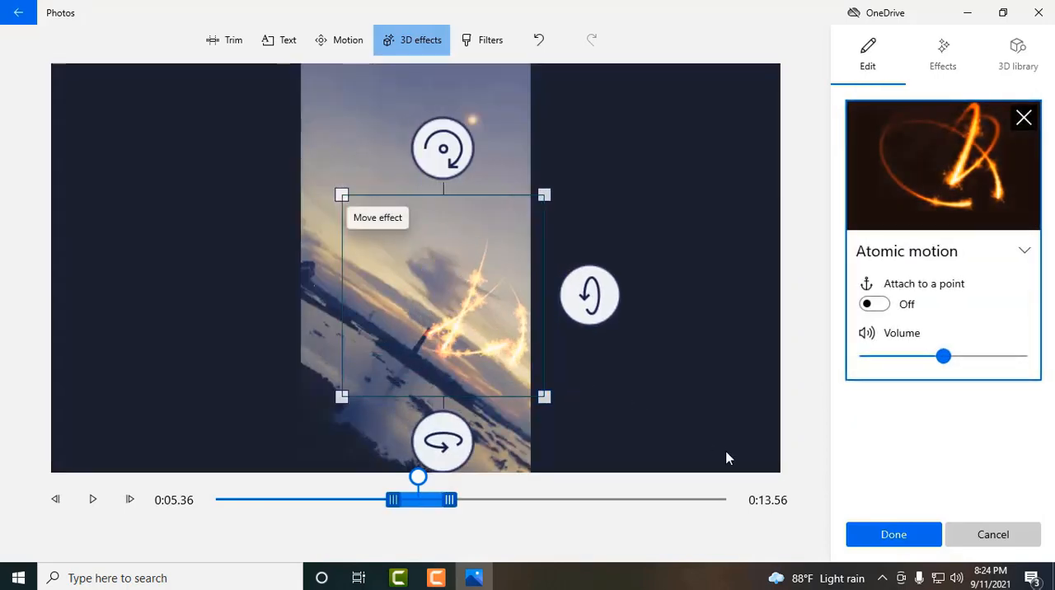
left_click(883, 544)
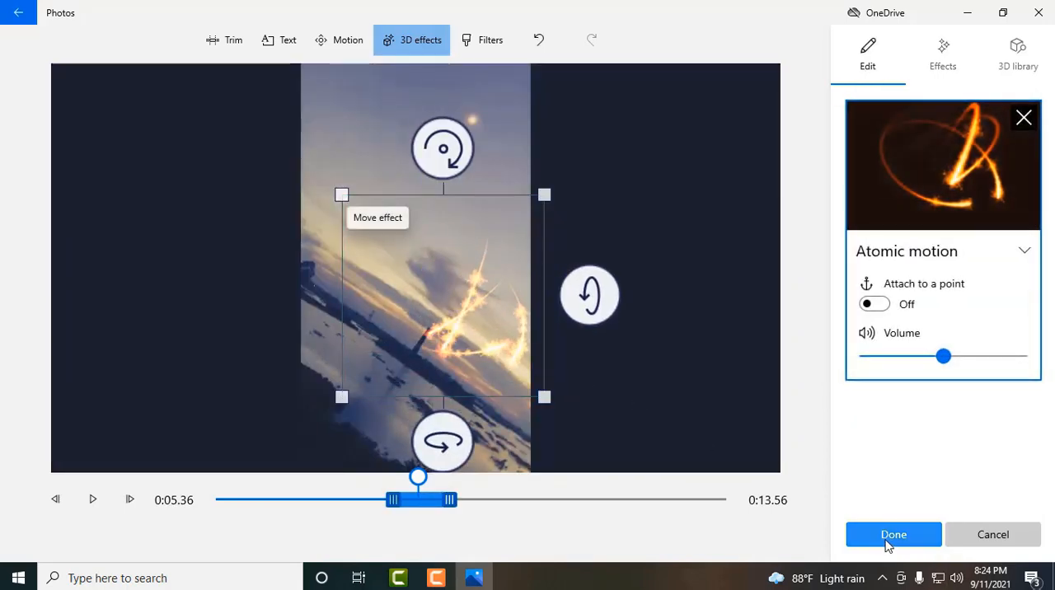
left_click(889, 540)
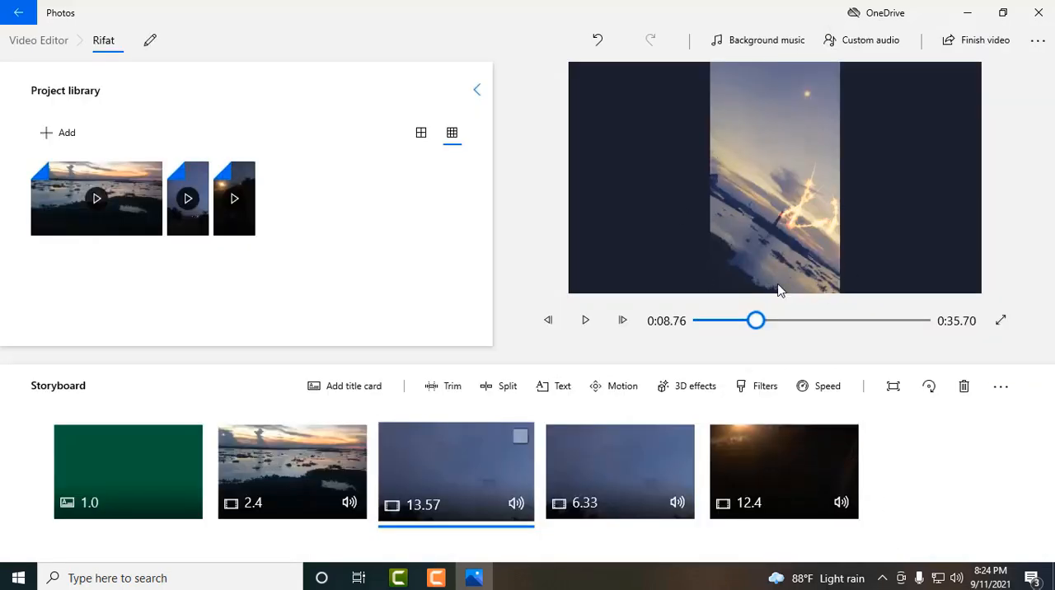
- Export the finished video in High 1080p quality as an MP4 file on the Desktop, using the project's name
left_click(966, 51)
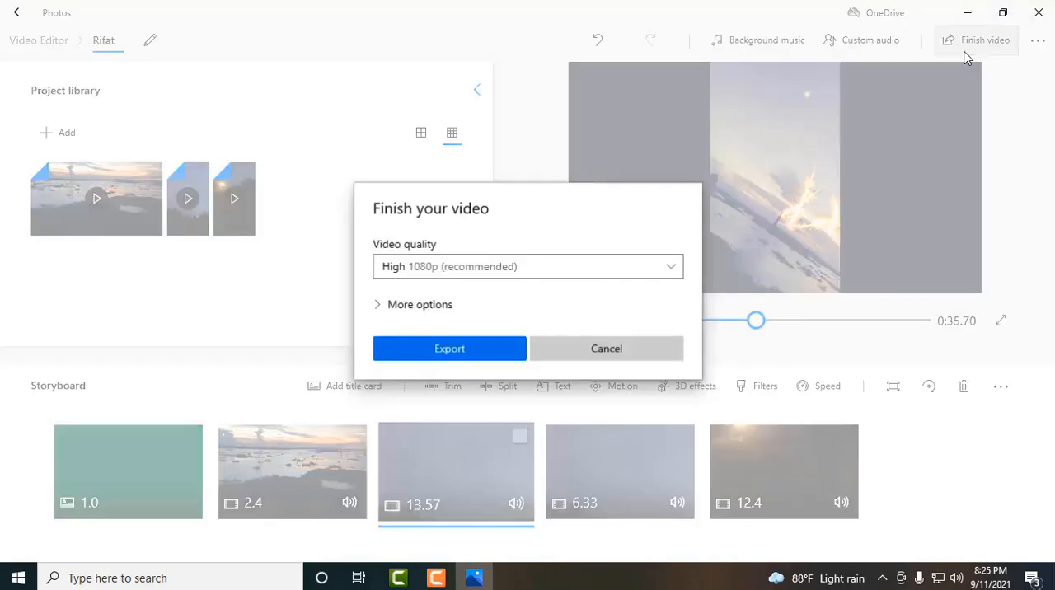
left_click(415, 268)
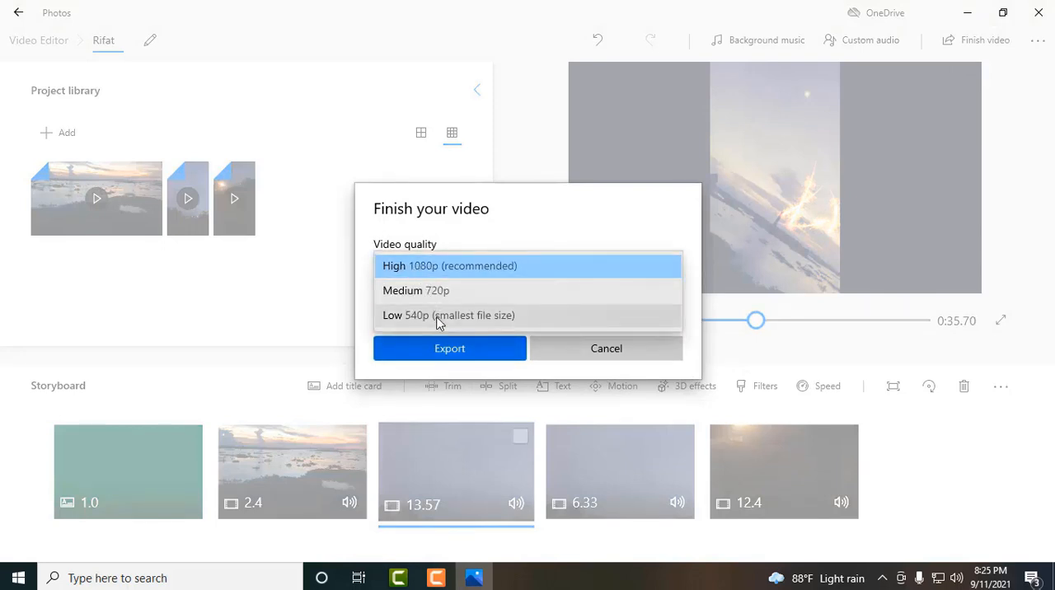
left_click(435, 267)
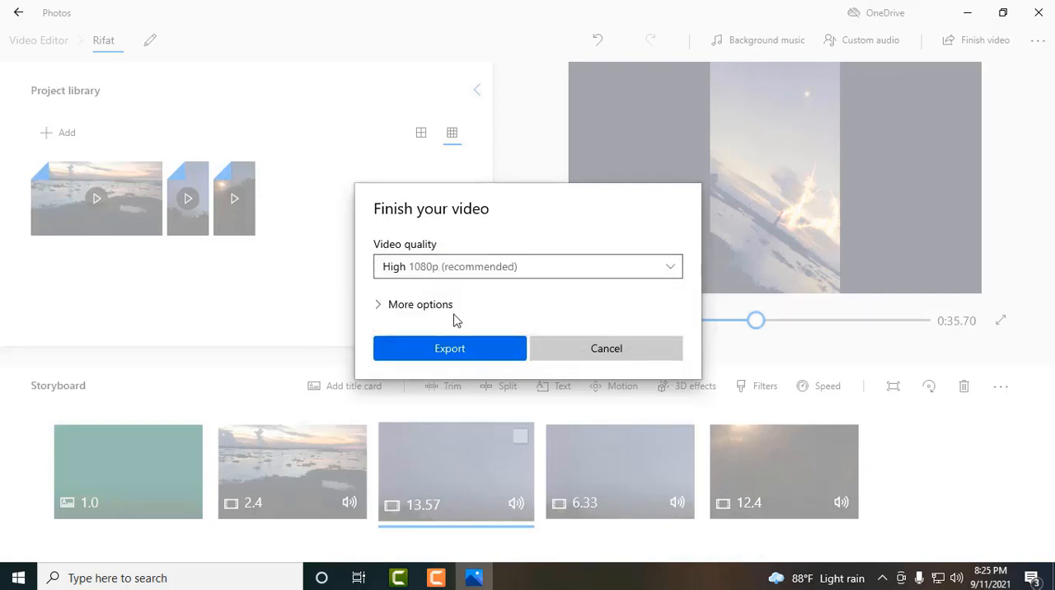
left_click(445, 351)
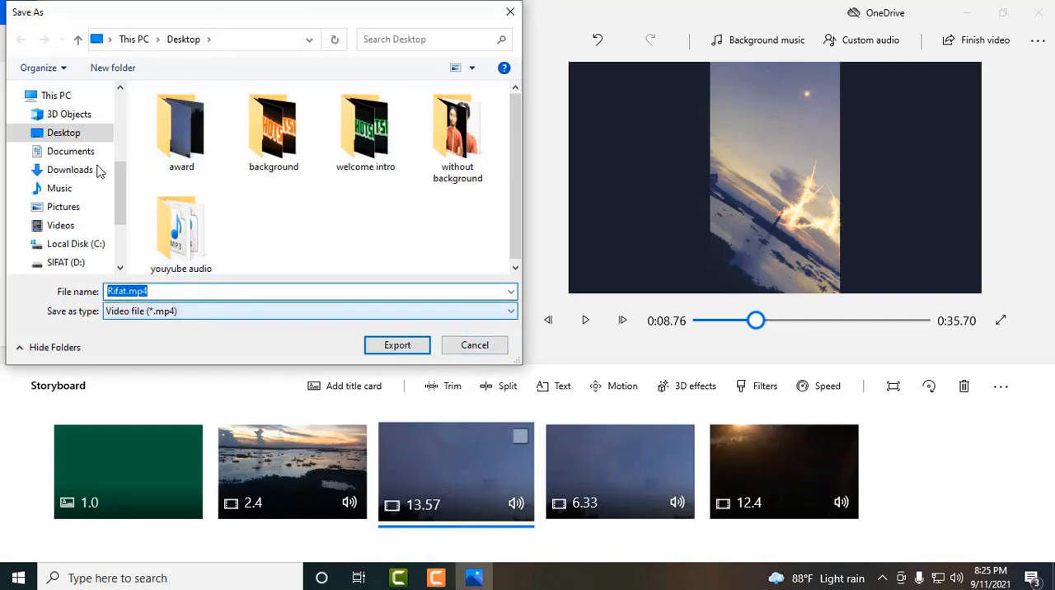
left_click(395, 346)
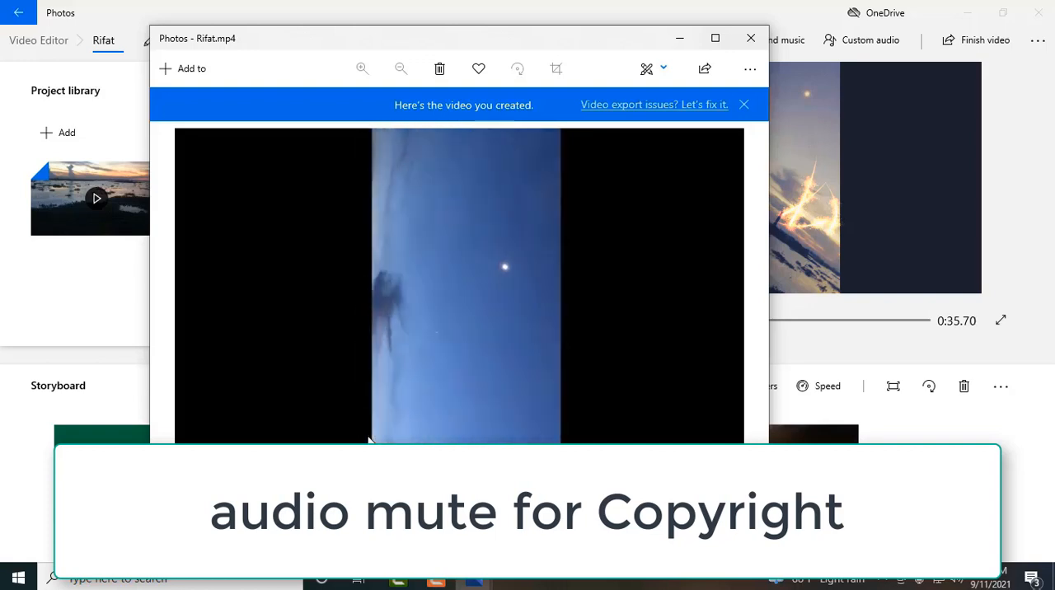
- Look at the additional project options and the available aspect ratios, leaving the project at 16:9 landscape
left_click(1037, 40)
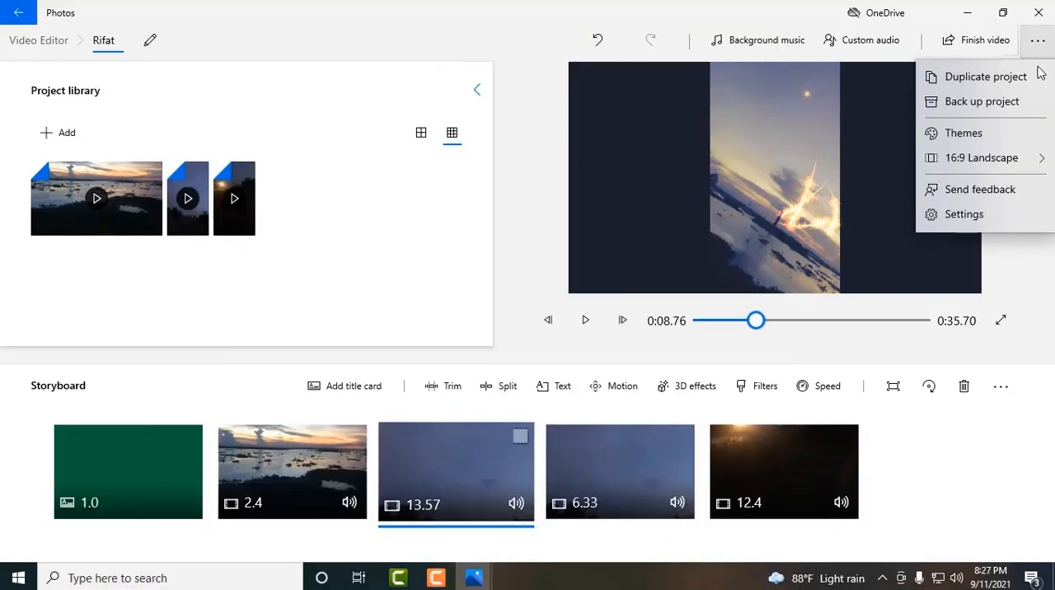
mouse_move(1006, 157)
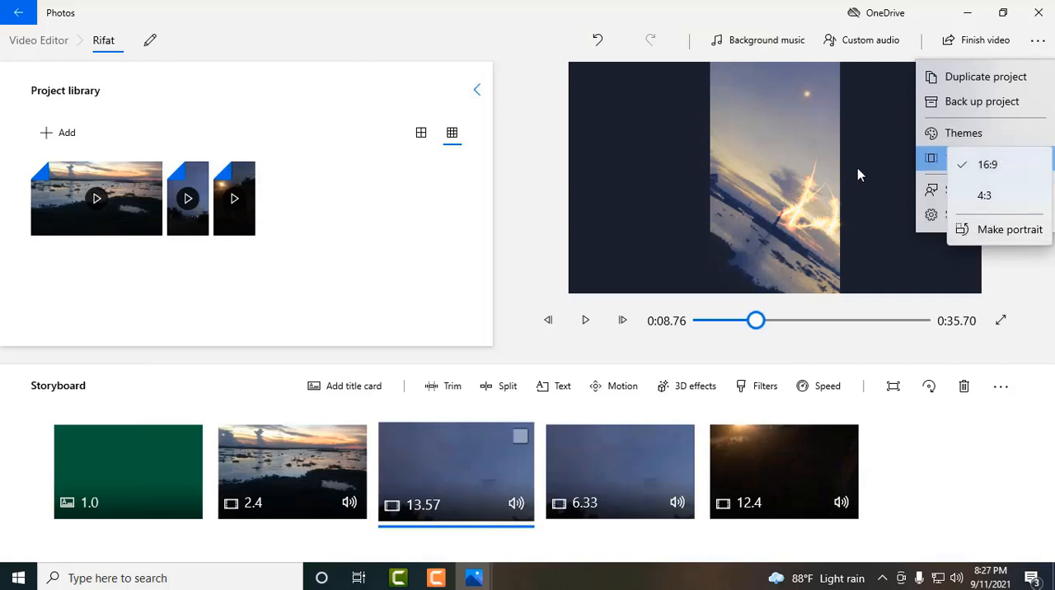
left_click(806, 143)
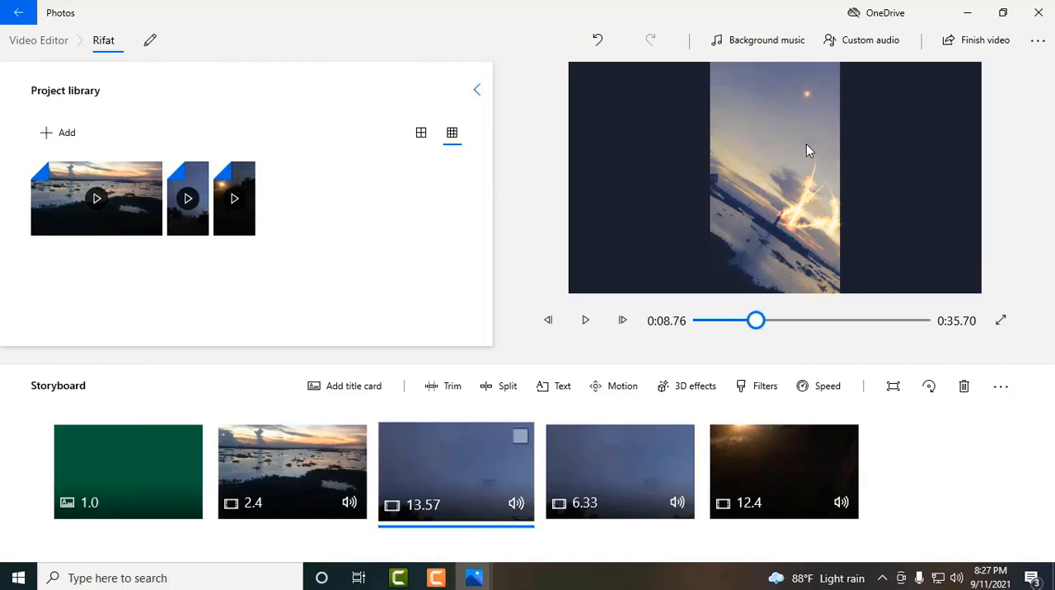